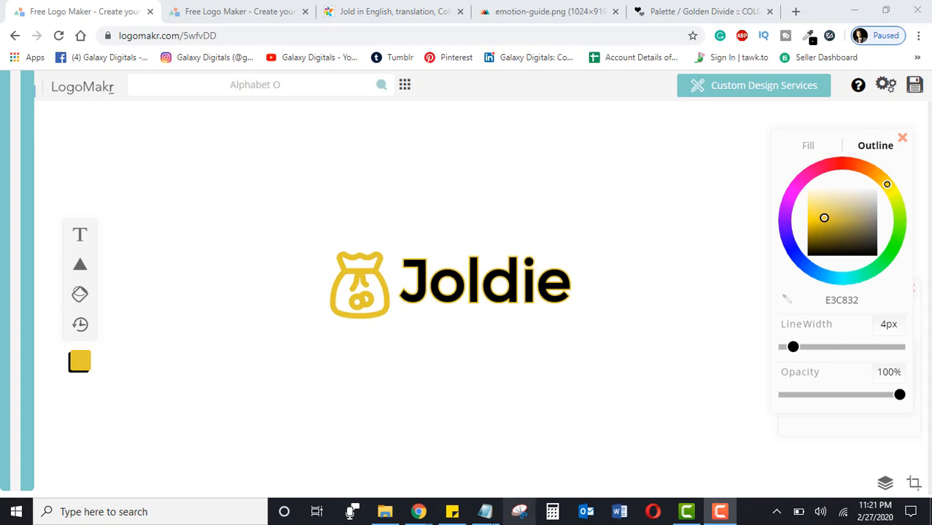
- Review the naming and logo criteria in the open Notepad note, highlighting the short name, easy-to-remember and clean logo lines
{"action": "left_click", "coordinate": [485, 512]}
{"action": "left_click_drag", "start_coordinate": [630, 290], "coordinate": [534, 286]}
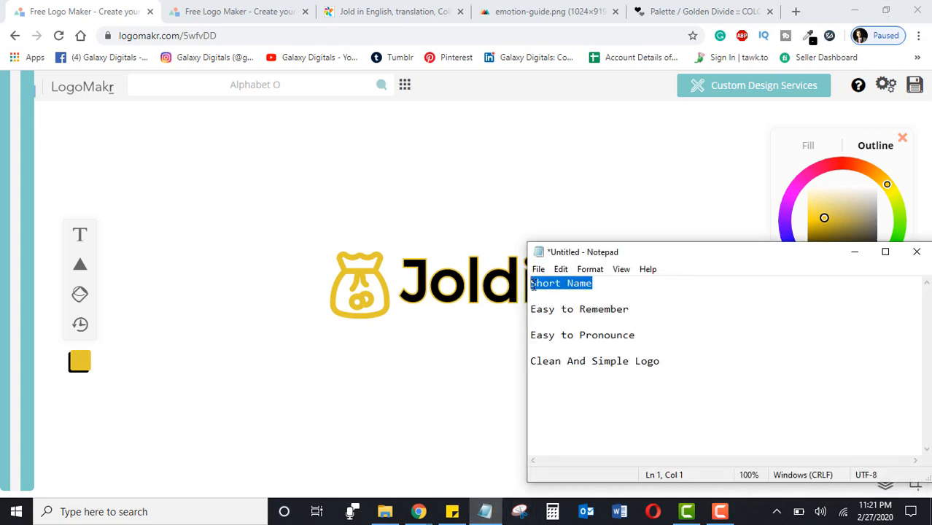
{"action": "left_click_drag", "start_coordinate": [642, 307], "coordinate": [534, 307]}
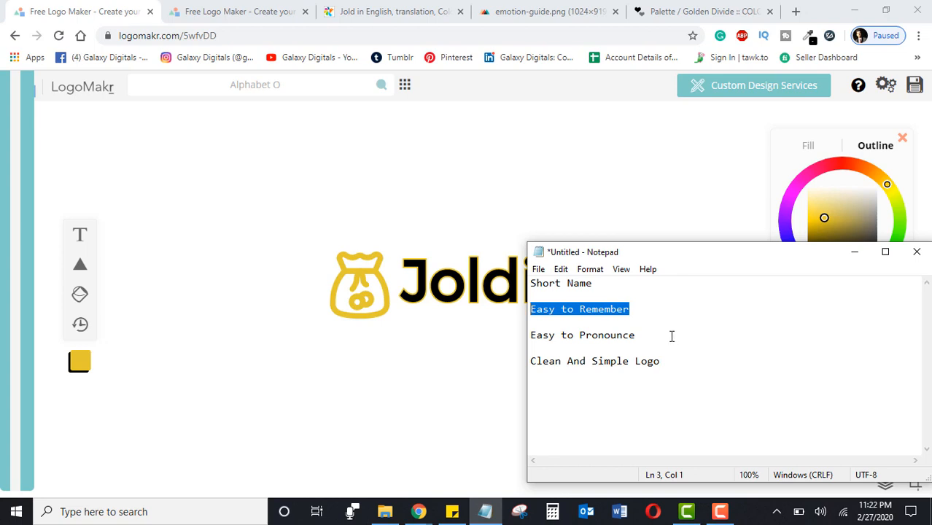
{"action": "left_click_drag", "start_coordinate": [636, 335], "coordinate": [579, 369]}
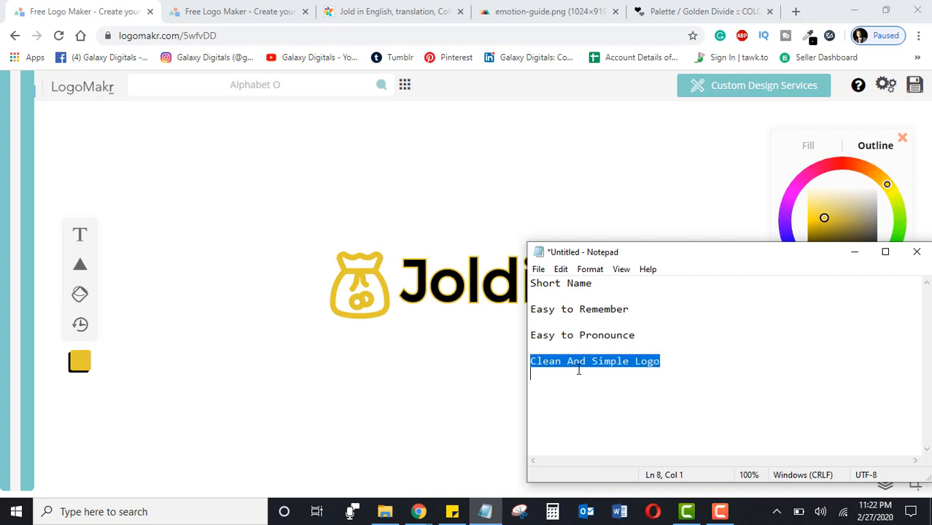
- Return to the browser and examine the Joldie wordmark in the finished sample logo
{"action": "left_click", "coordinate": [509, 350]}
{"action": "left_click", "coordinate": [493, 292]}
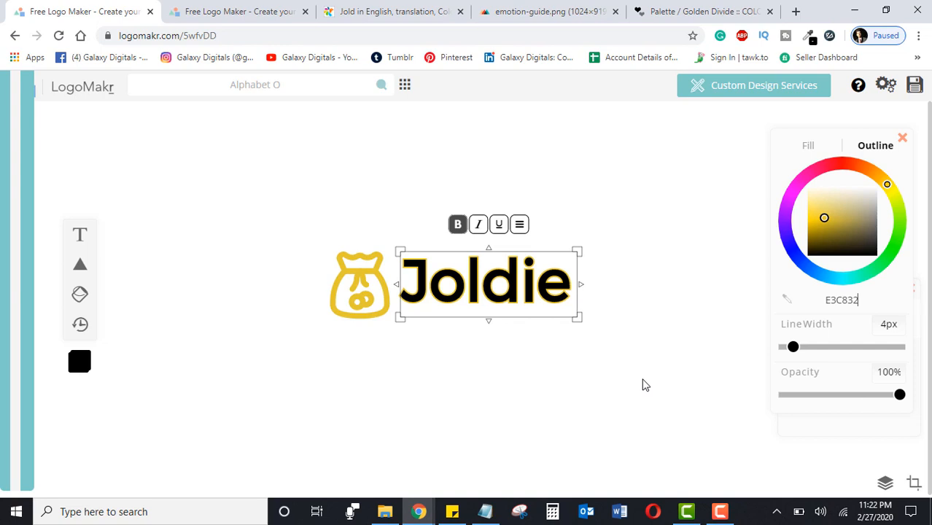
{"action": "left_click", "coordinate": [643, 385]}
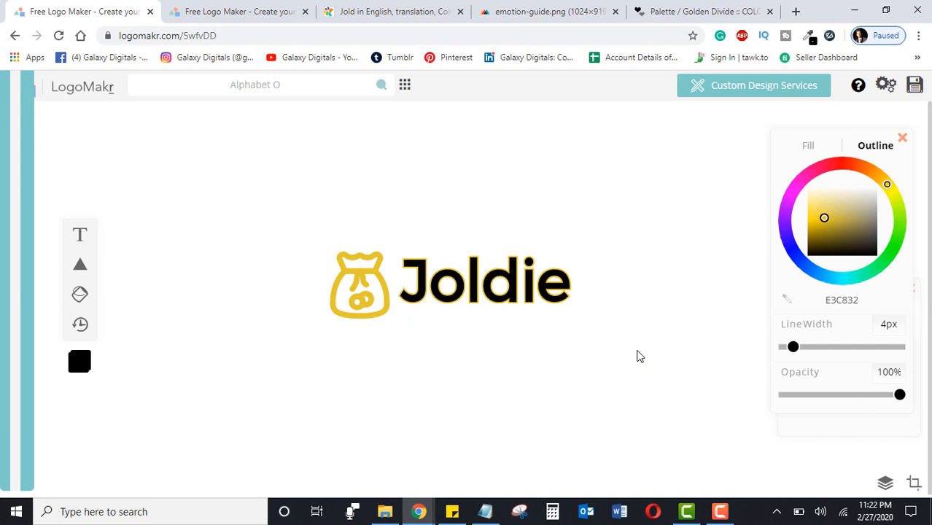
- Check the logomakr.com home page address and the Glosbe English translation of "Jold"
{"action": "left_click", "coordinate": [246, 11]}
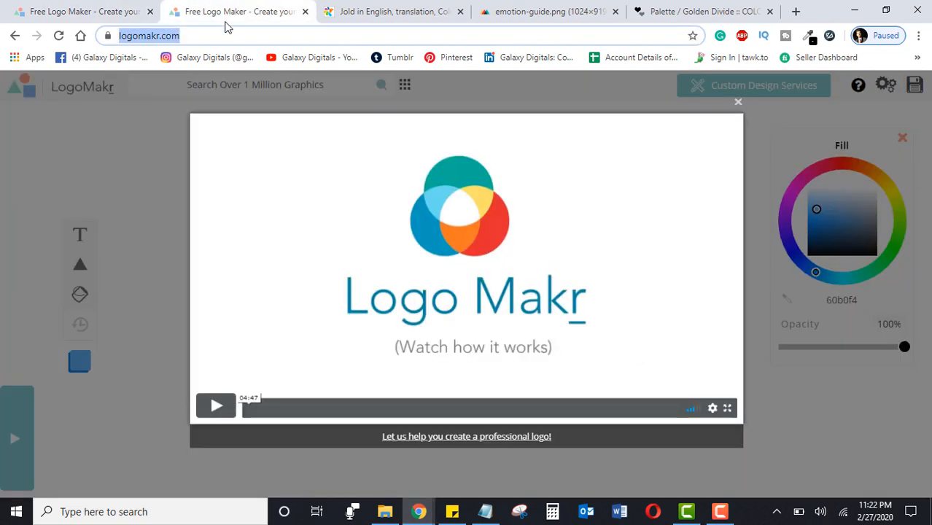
{"action": "left_click", "coordinate": [206, 36]}
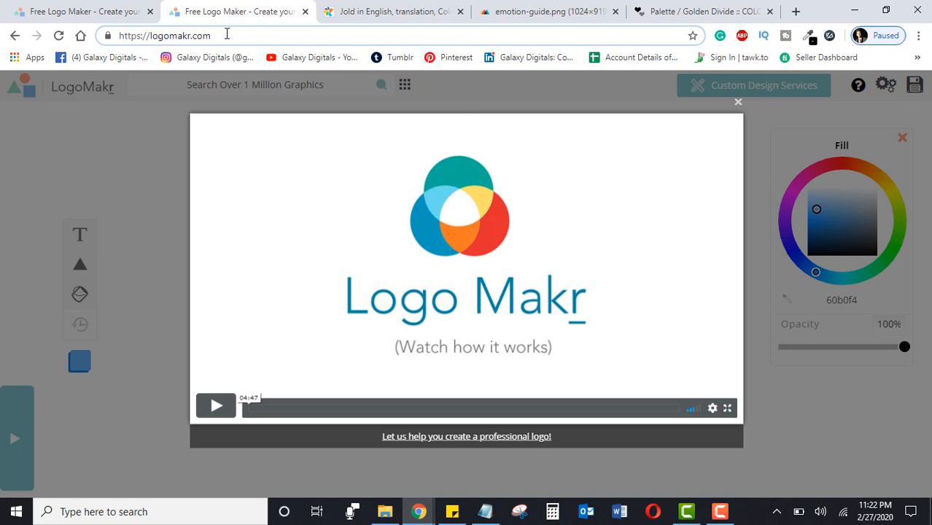
{"action": "left_click", "coordinate": [390, 12]}
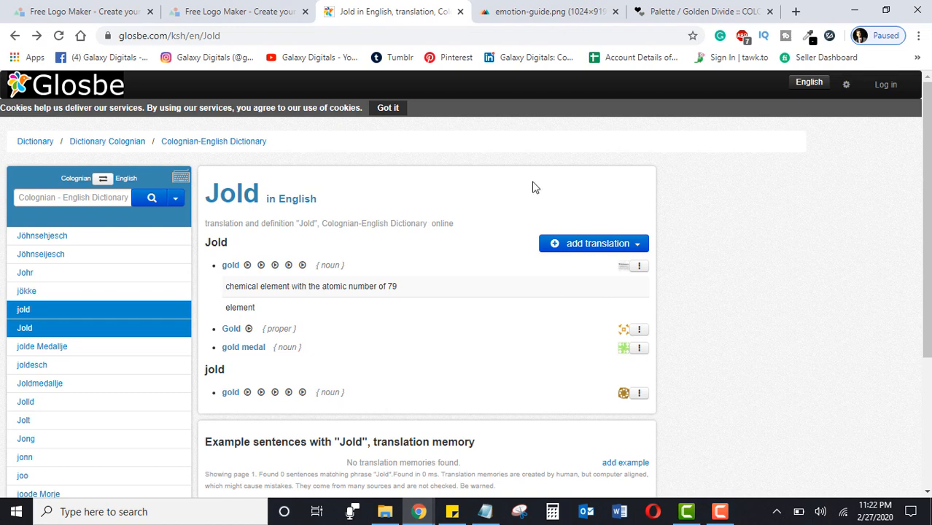
- Inspect the money bag icon and the wordmark of the finished Joldie sample logo
{"action": "left_click", "coordinate": [229, 9]}
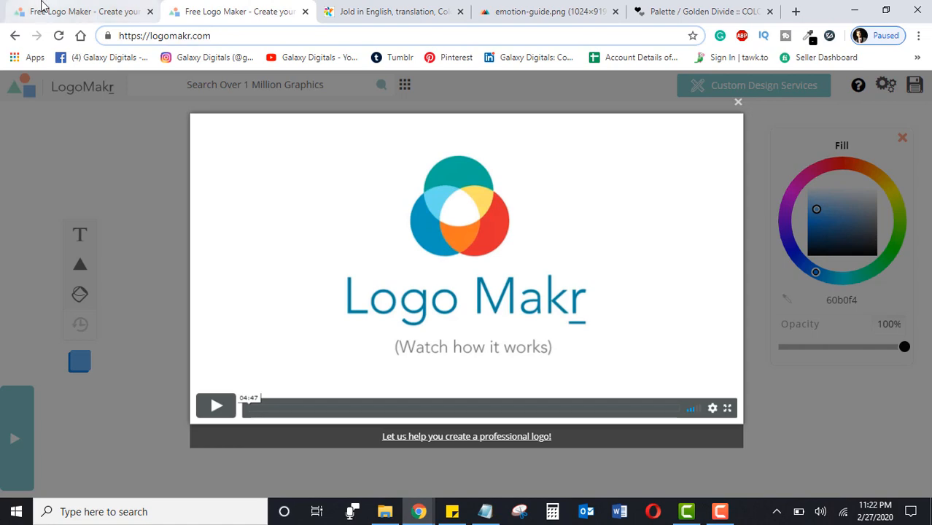
{"action": "left_click", "coordinate": [44, 11]}
{"action": "left_click", "coordinate": [361, 292]}
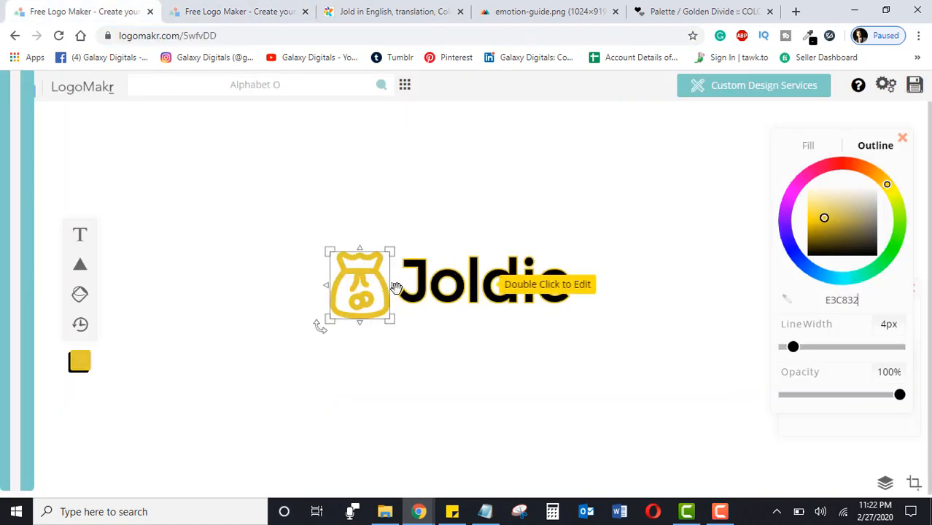
{"action": "left_click", "coordinate": [504, 283]}
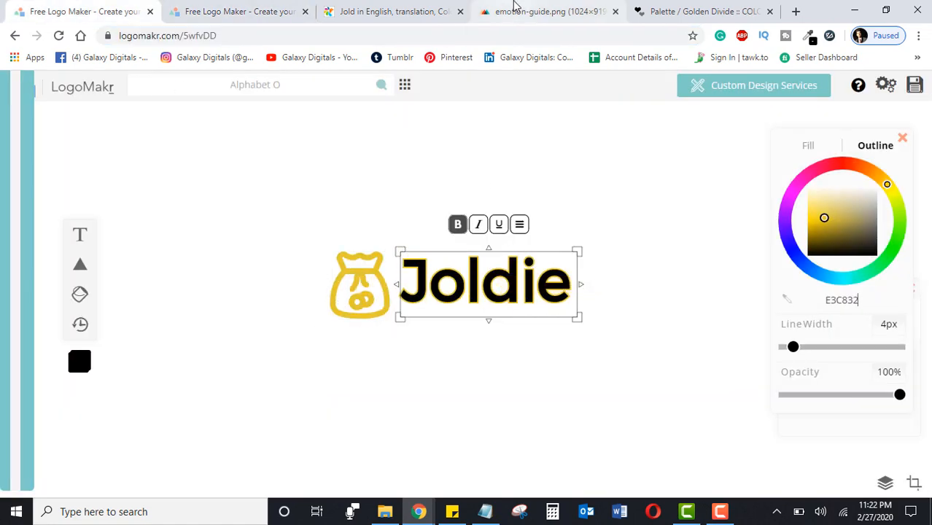
- Study the Color Emotion Guide and the gold, black and yellow swatches of the Golden Divide palette on COLOURlovers
{"action": "left_click", "coordinate": [515, 8]}
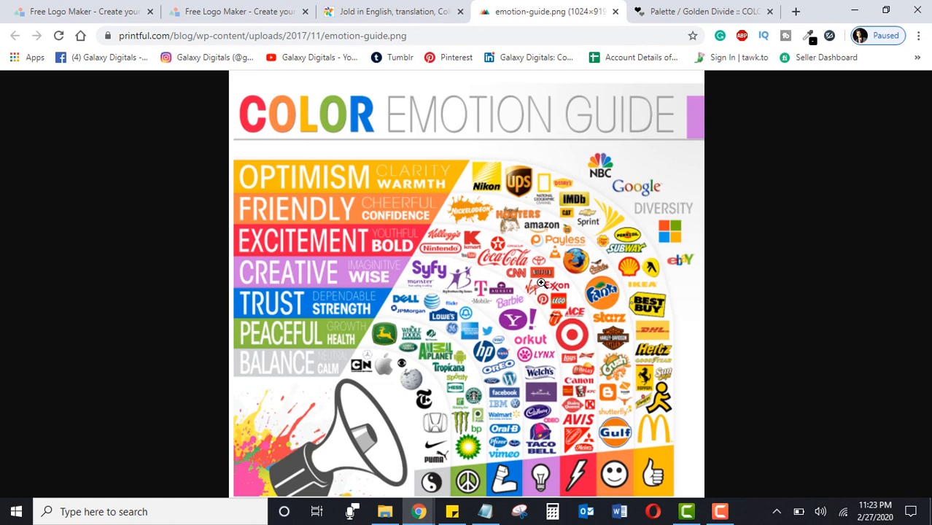
{"action": "left_click", "coordinate": [700, 9]}
{"action": "scroll", "coordinate": [588, 366], "scroll_direction": "up", "scroll_amount": 1}
{"action": "scroll", "coordinate": [590, 366], "scroll_direction": "up", "scroll_amount": 2}
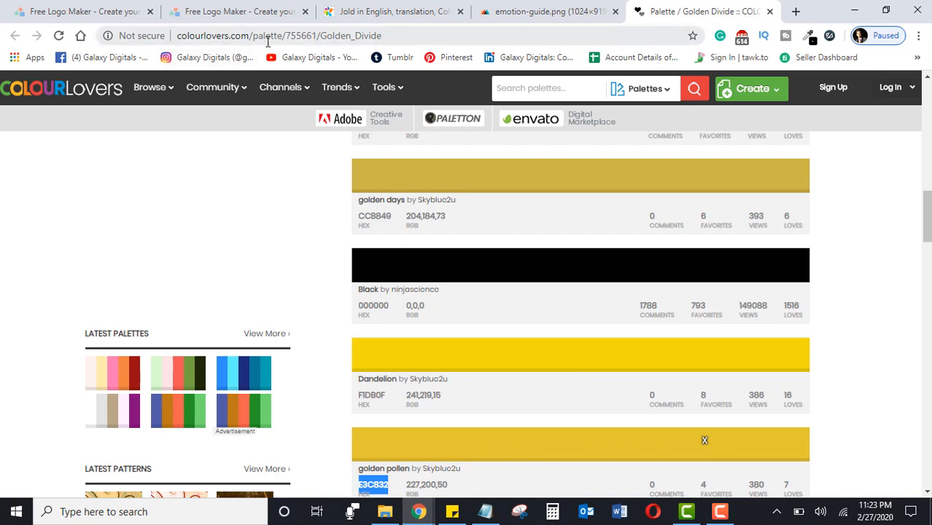
{"action": "scroll", "coordinate": [348, 208], "scroll_direction": "up", "scroll_amount": 2}
{"action": "left_click", "coordinate": [552, 88]}
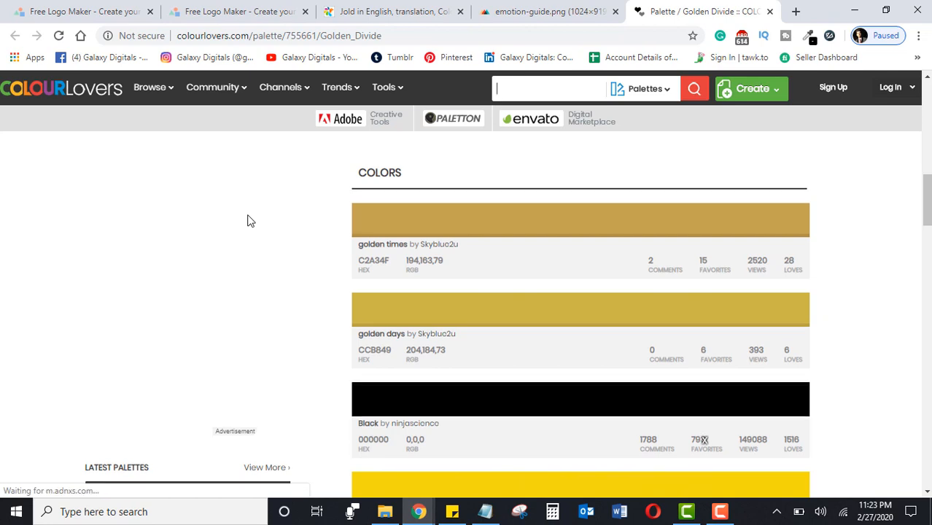
{"action": "scroll", "coordinate": [252, 223], "scroll_direction": "down", "scroll_amount": 2}
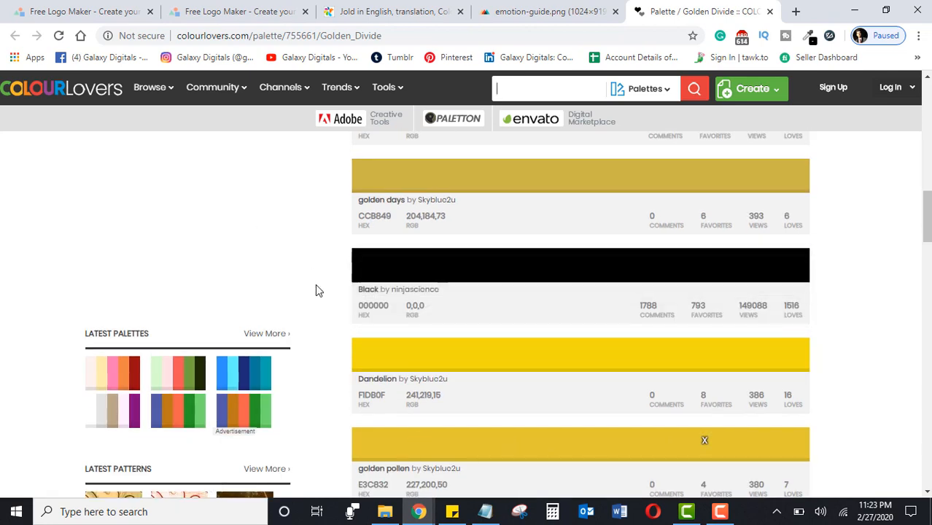
- Open the new LogoMakr design and dismiss its introductory video to get an empty canvas
{"action": "left_click", "coordinate": [259, 8]}
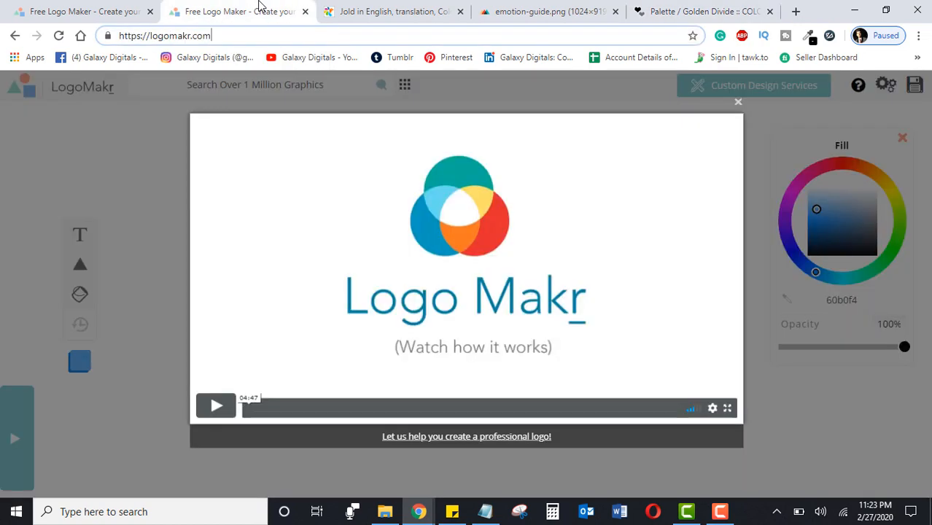
{"action": "left_click", "coordinate": [33, 8]}
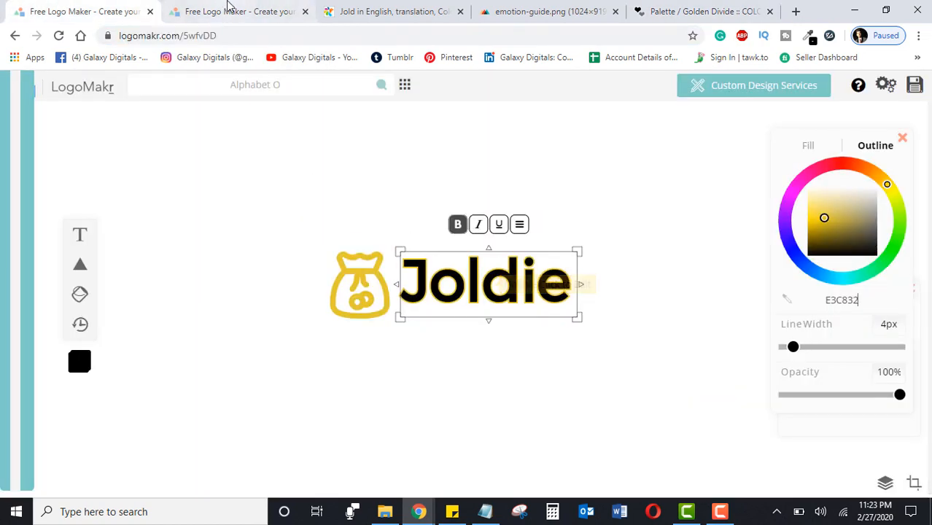
{"action": "left_click", "coordinate": [232, 11]}
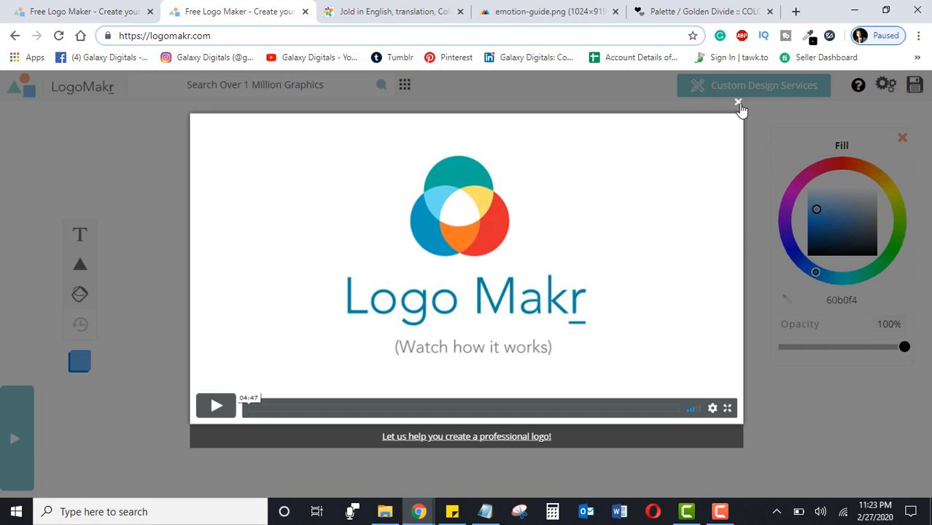
{"action": "left_click", "coordinate": [738, 102]}
{"action": "left_click", "coordinate": [549, 240]}
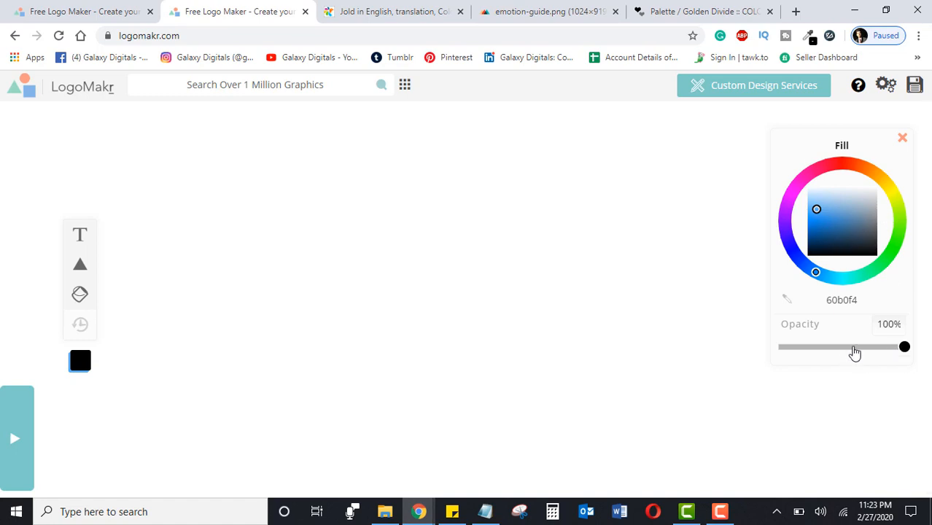
- Search the graphics library for "gold"
{"action": "left_click", "coordinate": [305, 90]}
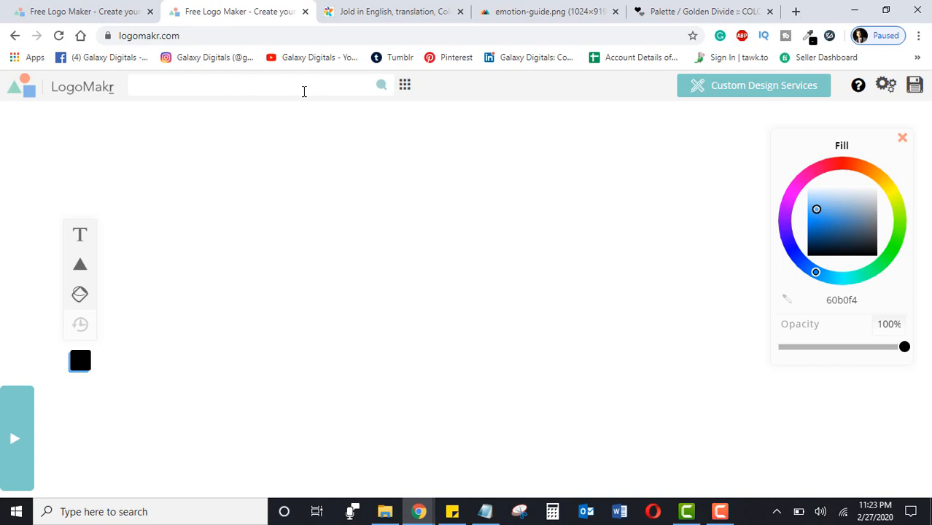
{"action": "type", "text": "gold"}
{"action": "key", "text": "Return"}
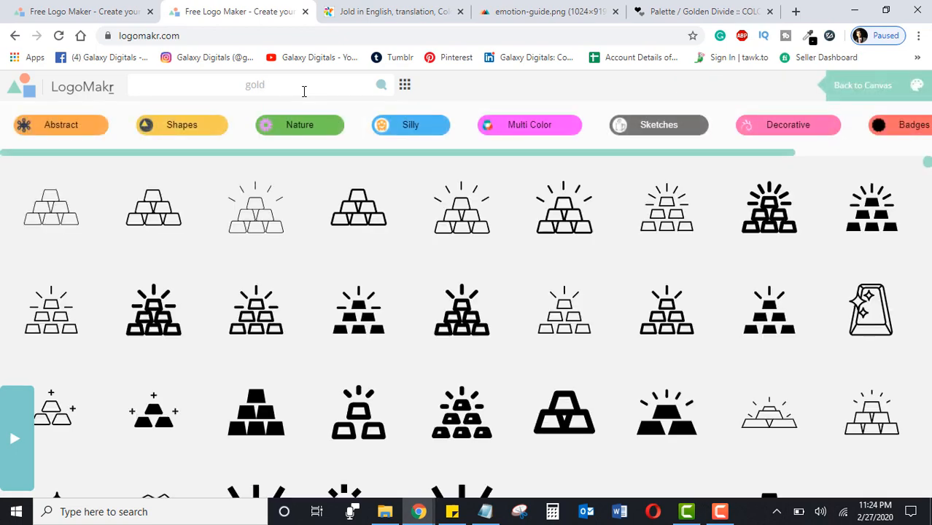
- Find the outlined money bag with two coins among the gold graphics and add it to the canvas
{"action": "scroll", "coordinate": [378, 367], "scroll_direction": "down", "scroll_amount": 10}
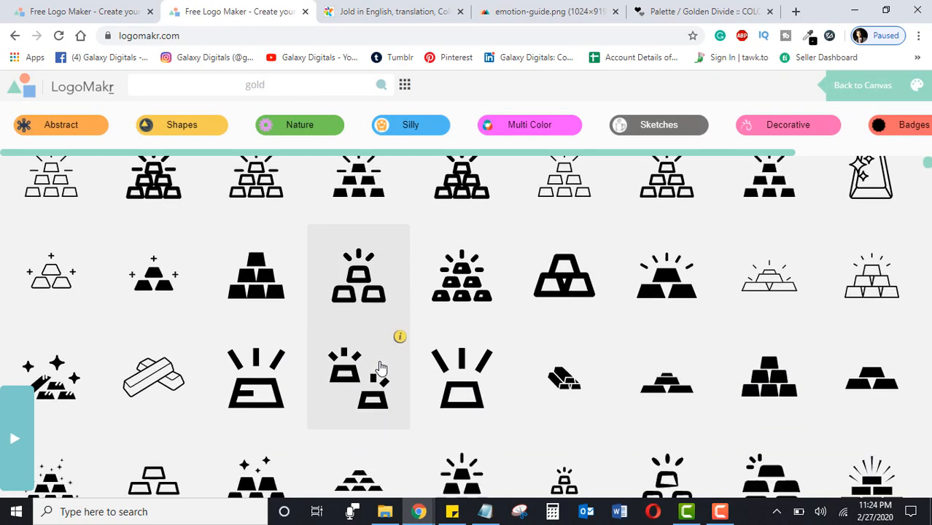
{"action": "scroll", "coordinate": [381, 368], "scroll_direction": "down", "scroll_amount": 5}
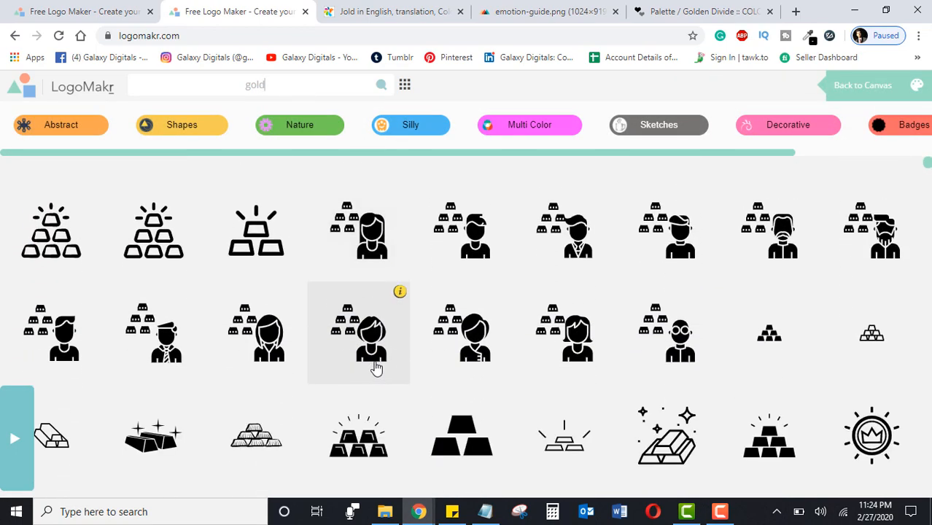
{"action": "scroll", "coordinate": [349, 385], "scroll_direction": "down", "scroll_amount": 10}
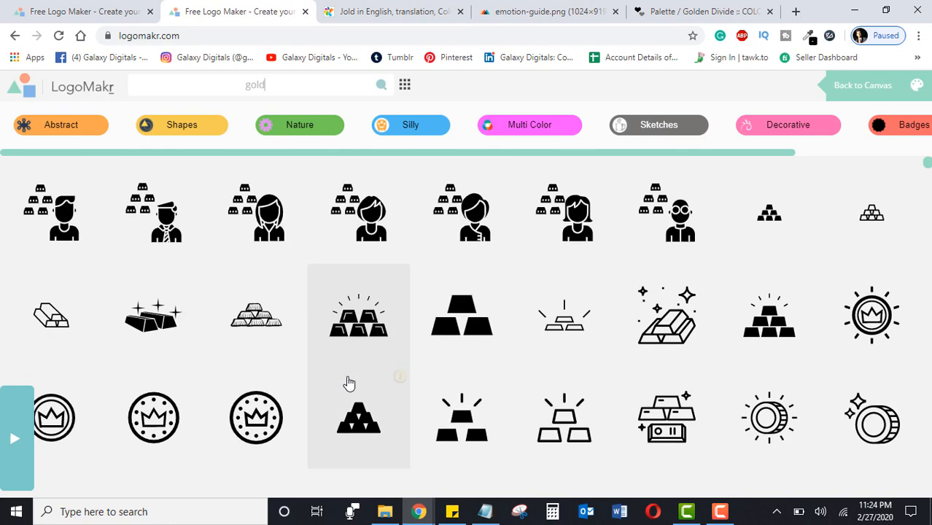
{"action": "scroll", "coordinate": [350, 385], "scroll_direction": "down", "scroll_amount": 15}
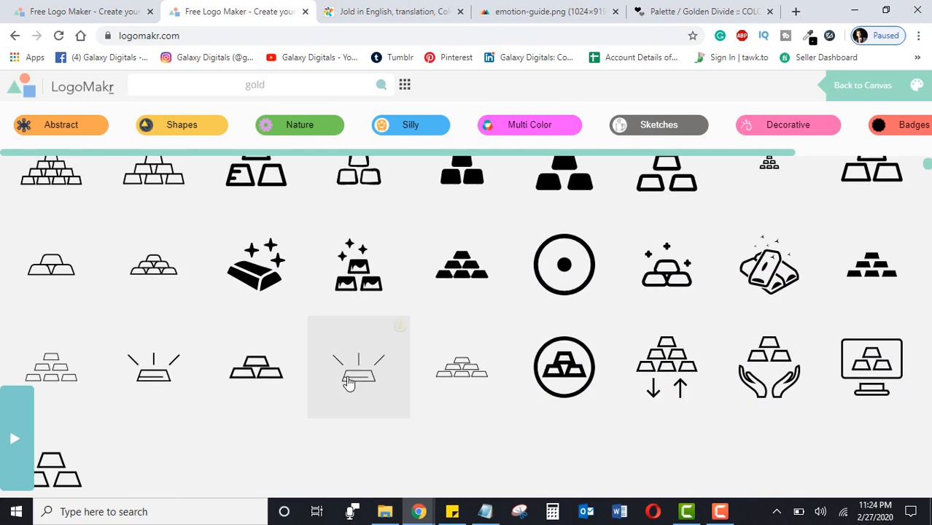
{"action": "scroll", "coordinate": [350, 384], "scroll_direction": "down", "scroll_amount": 15}
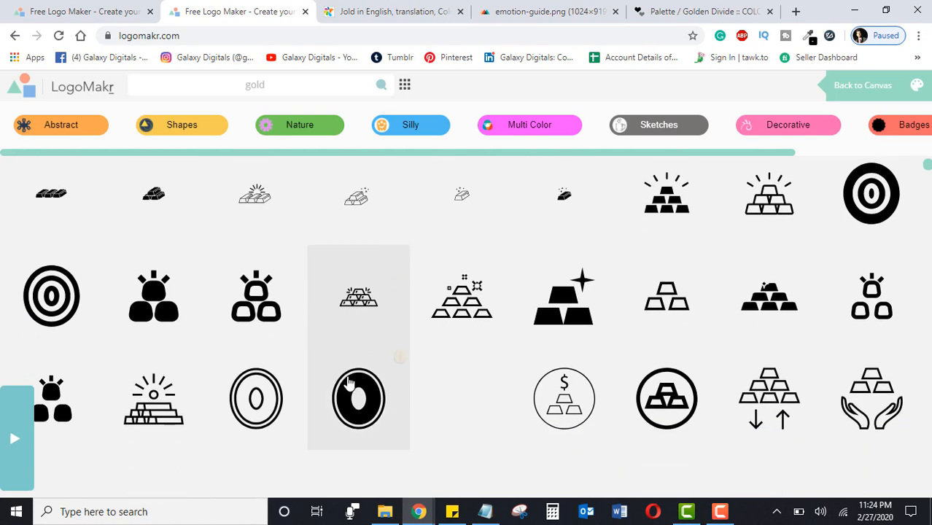
{"action": "scroll", "coordinate": [349, 384], "scroll_direction": "down", "scroll_amount": 5}
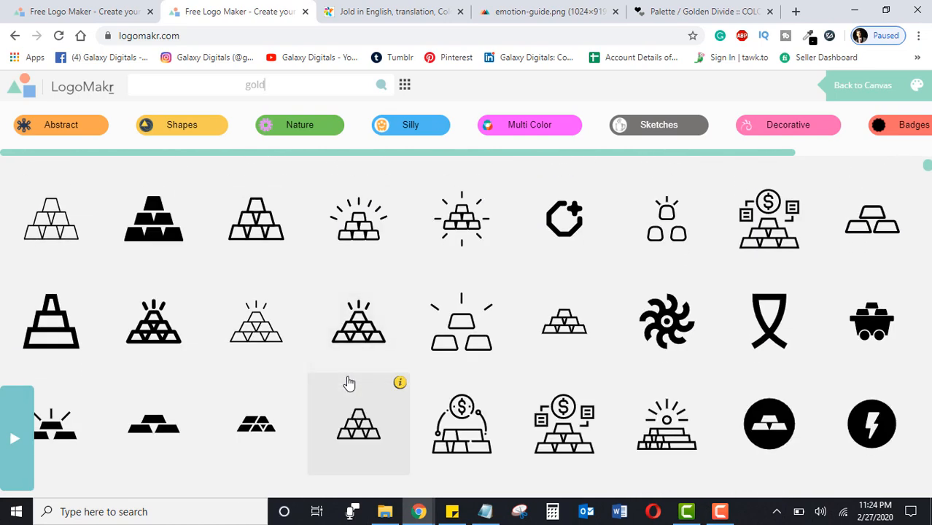
{"action": "scroll", "coordinate": [350, 385], "scroll_direction": "down", "scroll_amount": 5}
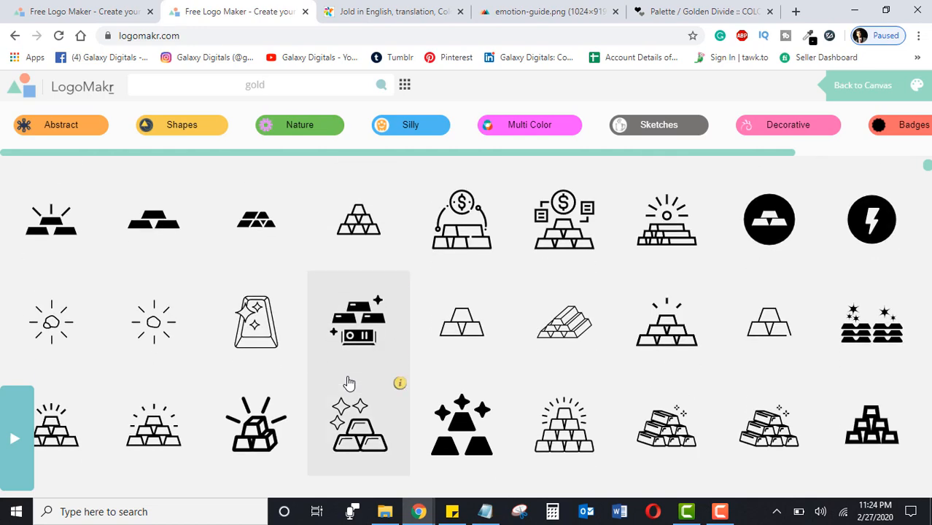
{"action": "scroll", "coordinate": [350, 384], "scroll_direction": "down", "scroll_amount": 10}
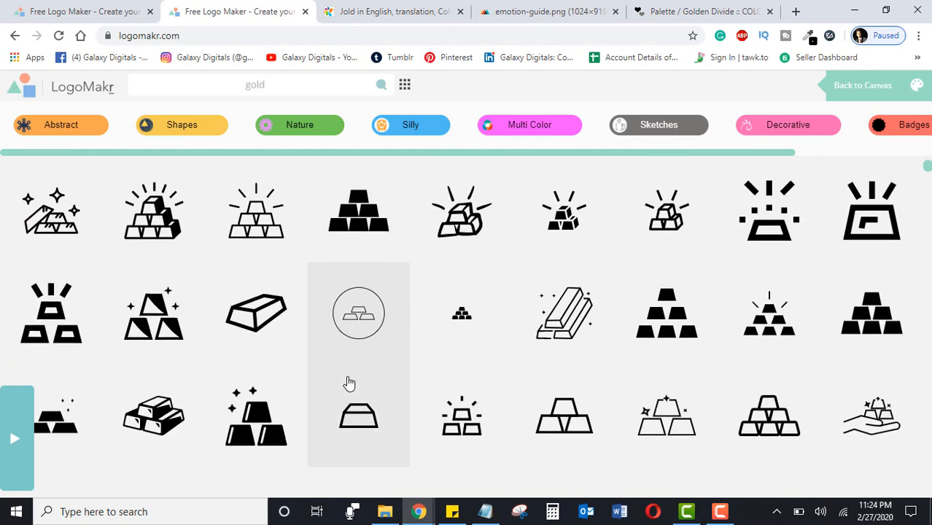
{"action": "scroll", "coordinate": [349, 385], "scroll_direction": "down", "scroll_amount": 10}
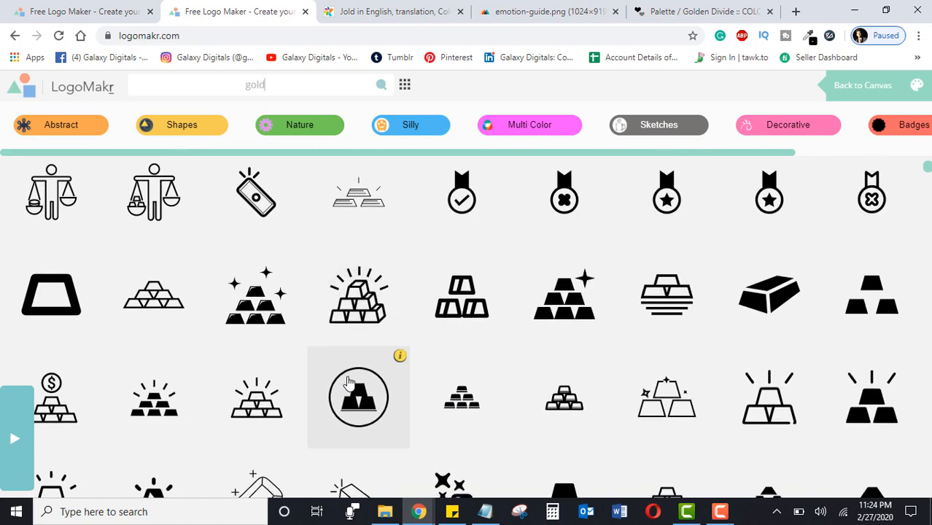
{"action": "scroll", "coordinate": [349, 384], "scroll_direction": "down", "scroll_amount": 10}
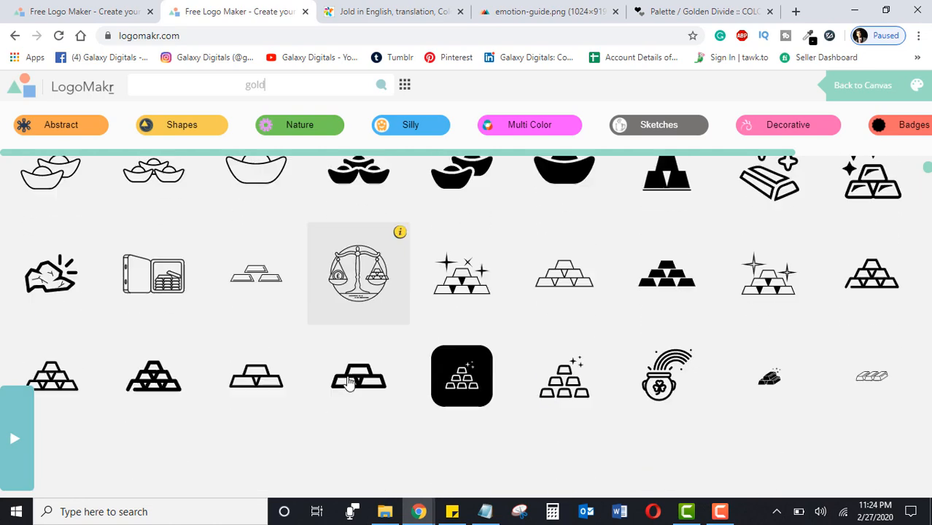
{"action": "scroll", "coordinate": [349, 384], "scroll_direction": "down", "scroll_amount": 5}
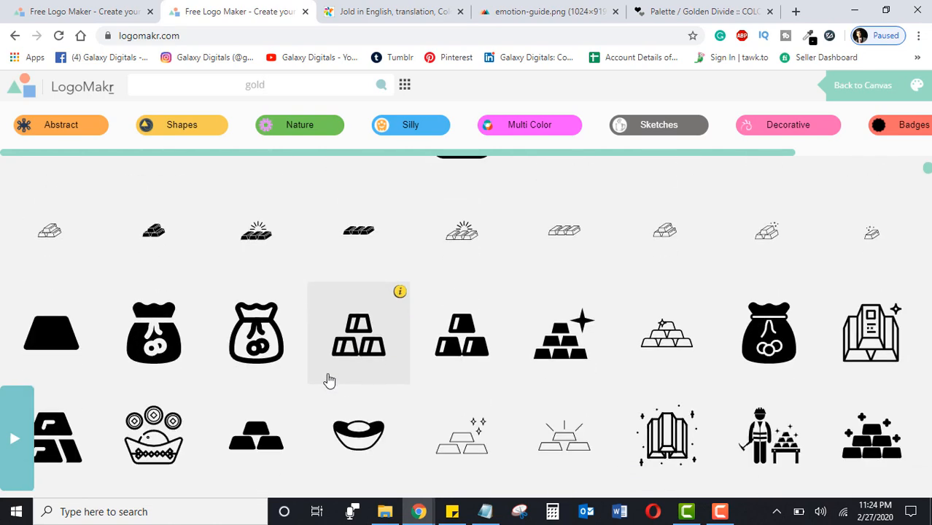
{"action": "left_click", "coordinate": [259, 343]}
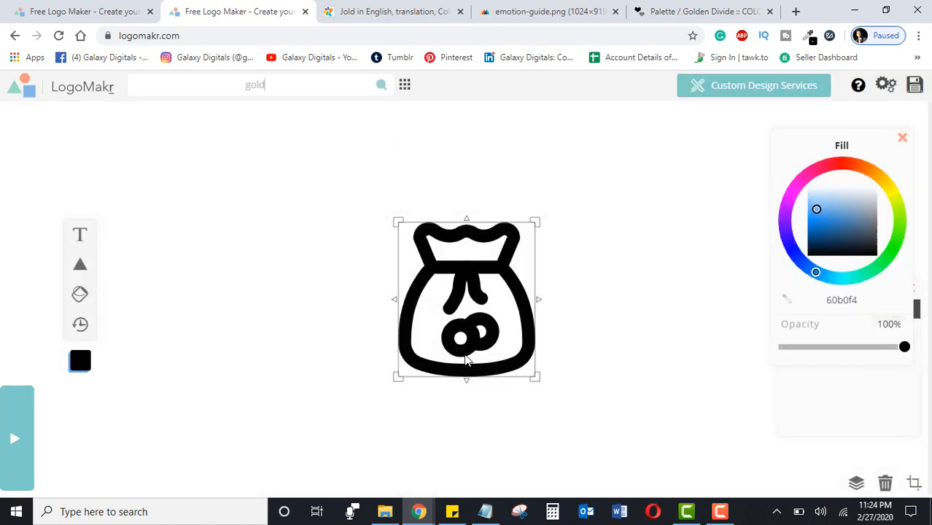
- Shrink the money bag icon to roughly half its size and place it left of the canvas centre
{"action": "left_click_drag", "start_coordinate": [540, 214], "coordinate": [470, 293]}
{"action": "left_click_drag", "start_coordinate": [403, 327], "coordinate": [314, 295]}
{"action": "left_click", "coordinate": [248, 271]}
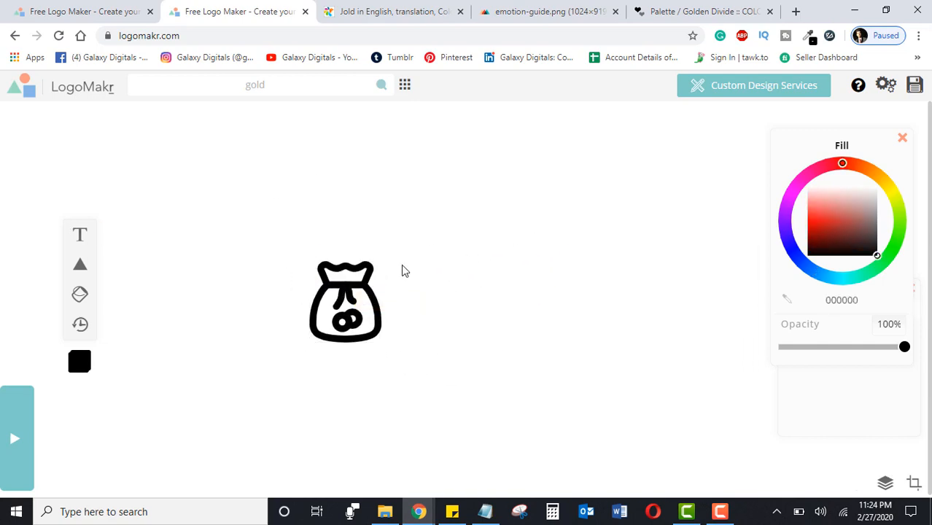
{"action": "left_click", "coordinate": [381, 264]}
{"action": "left_click_drag", "start_coordinate": [384, 261], "coordinate": [398, 267]}
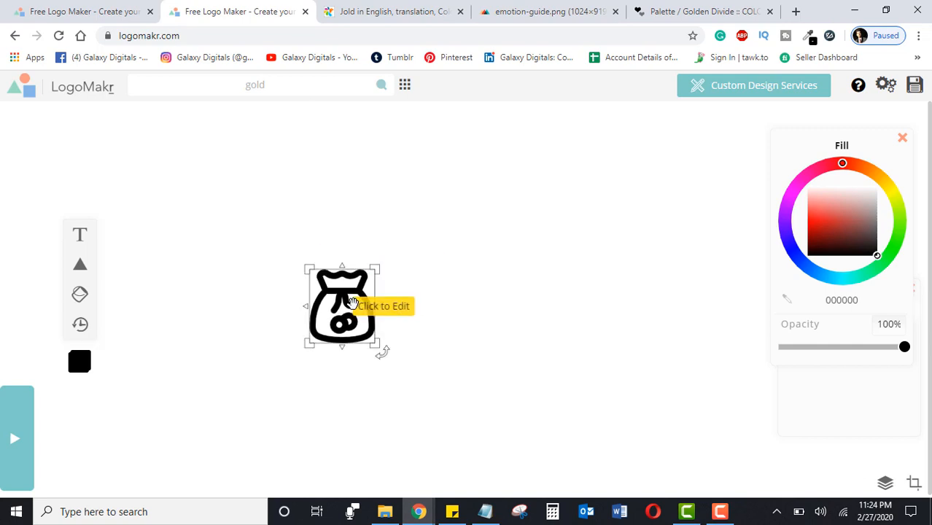
- Copy the golden pollen hex code E3C832 from the Golden Divide palette and apply it as the money bag icon's fill
{"action": "left_click", "coordinate": [690, 6]}
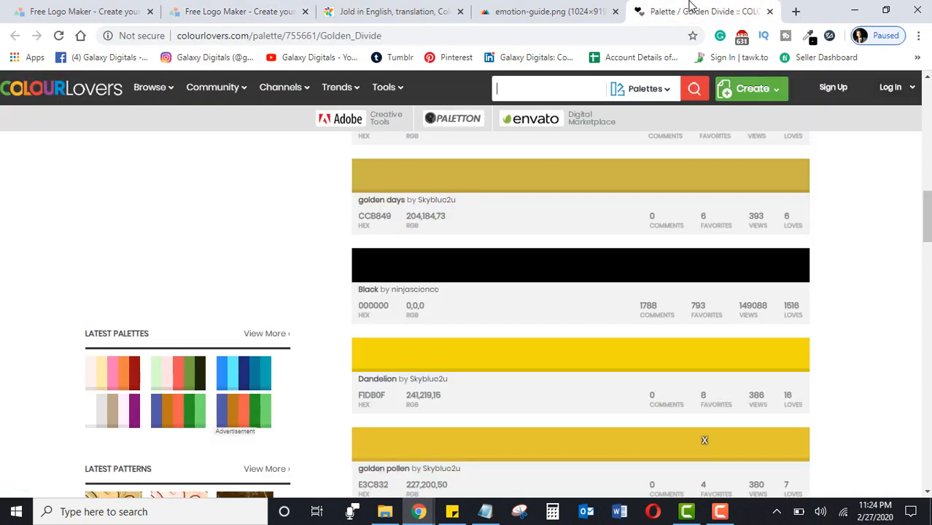
{"action": "scroll", "coordinate": [446, 325], "scroll_direction": "down", "scroll_amount": 2}
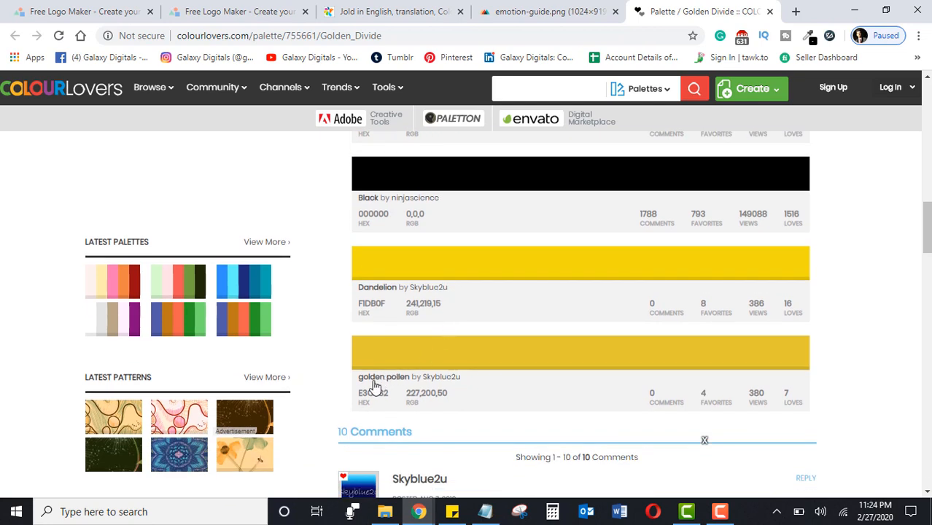
{"action": "double_click", "coordinate": [383, 392]}
{"action": "key", "text": "ctrl+c"}
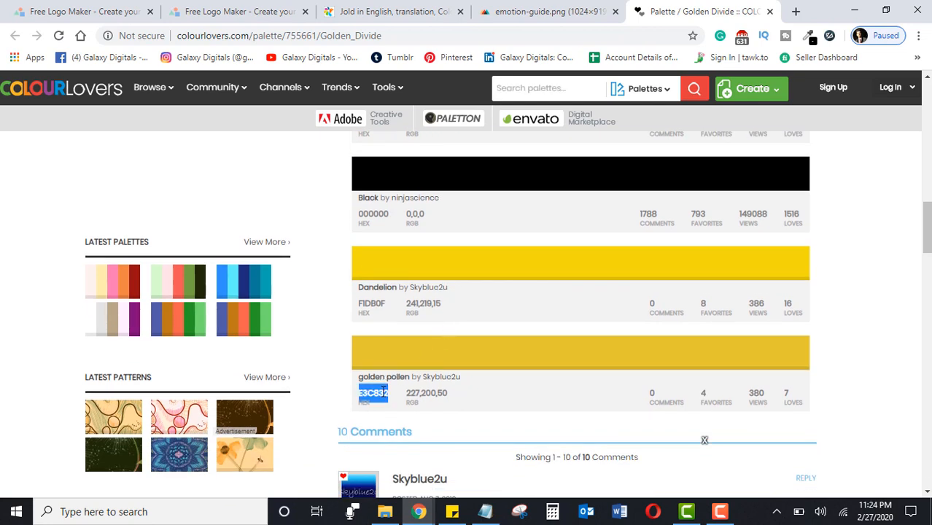
{"action": "left_click", "coordinate": [266, 10]}
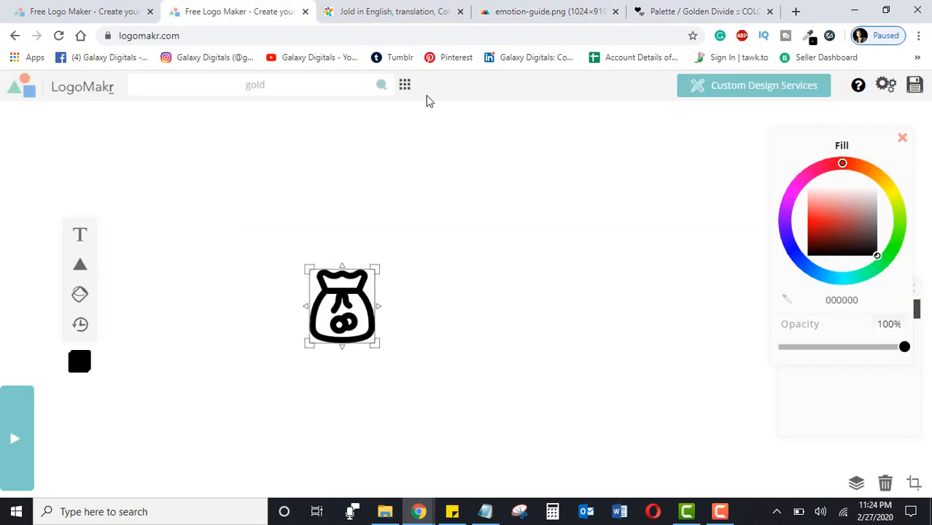
{"action": "double_click", "coordinate": [842, 299]}
{"action": "key", "text": "ctrl+v"}
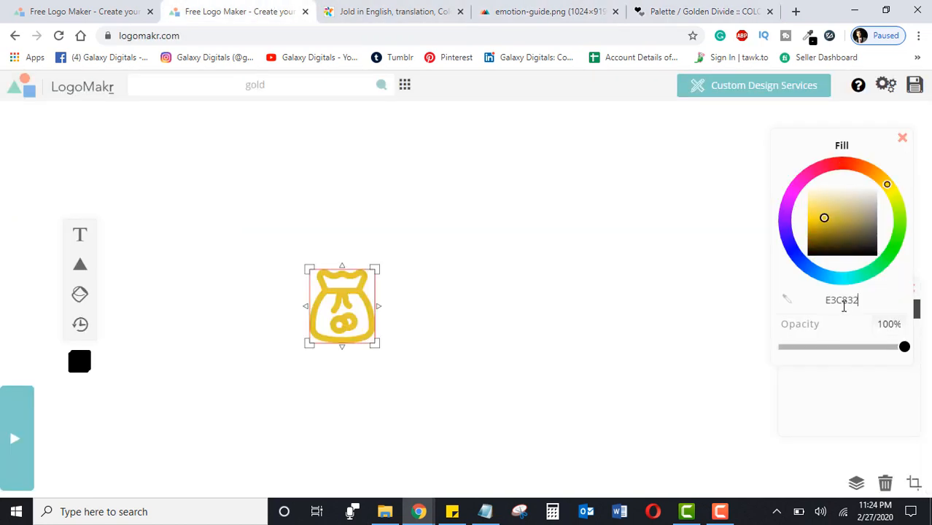
- Shrink the money bag icon slightly to about 87 by 98 px
{"action": "left_click", "coordinate": [332, 310]}
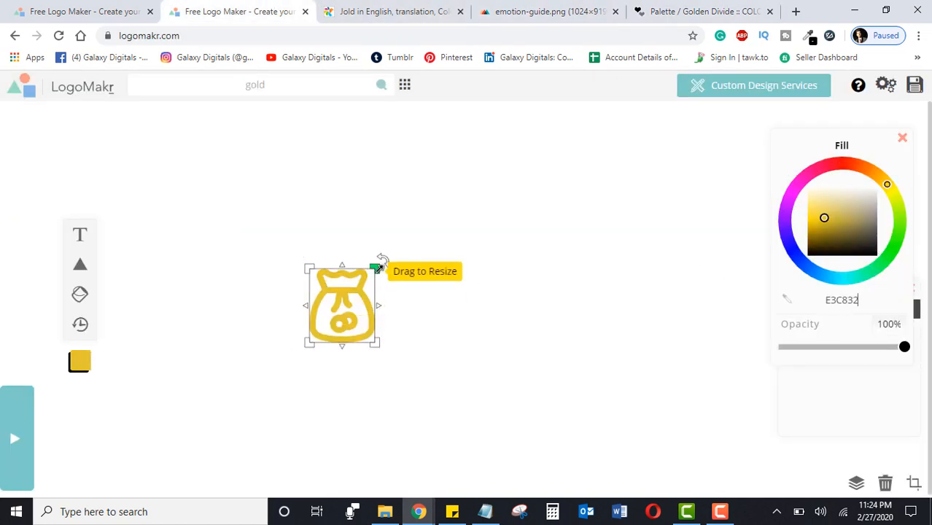
{"action": "left_click_drag", "start_coordinate": [377, 267], "coordinate": [373, 276]}
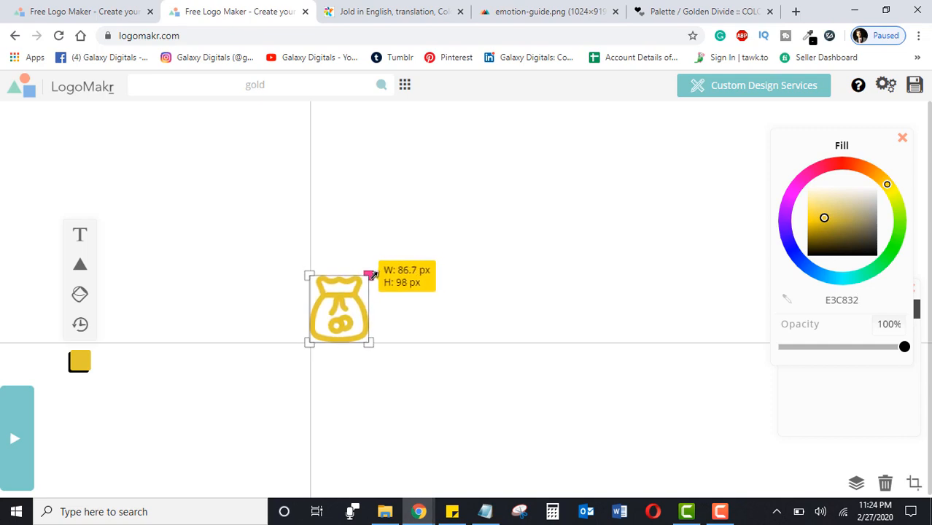
{"action": "left_click", "coordinate": [416, 223]}
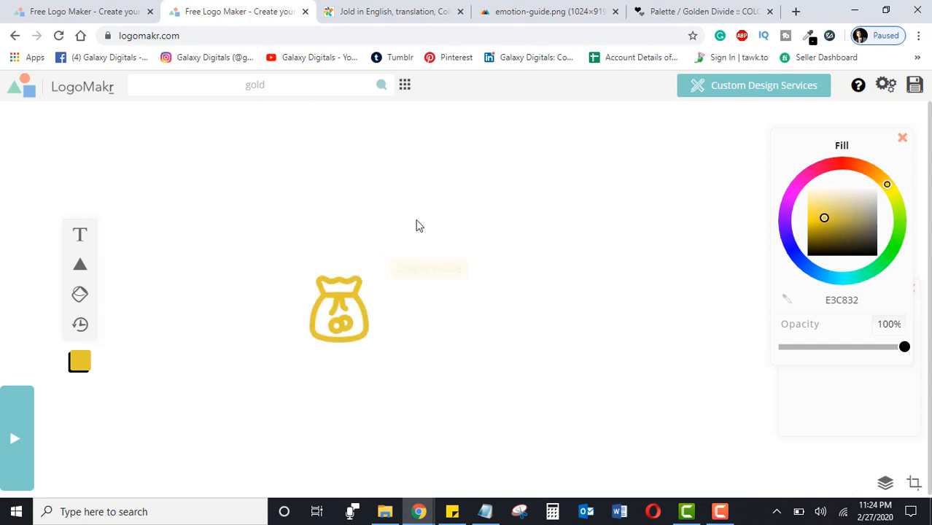
- Add the text "Joldie" and enlarge it beside the money bag so it roughly matches the icon's height
{"action": "left_click", "coordinate": [81, 235]}
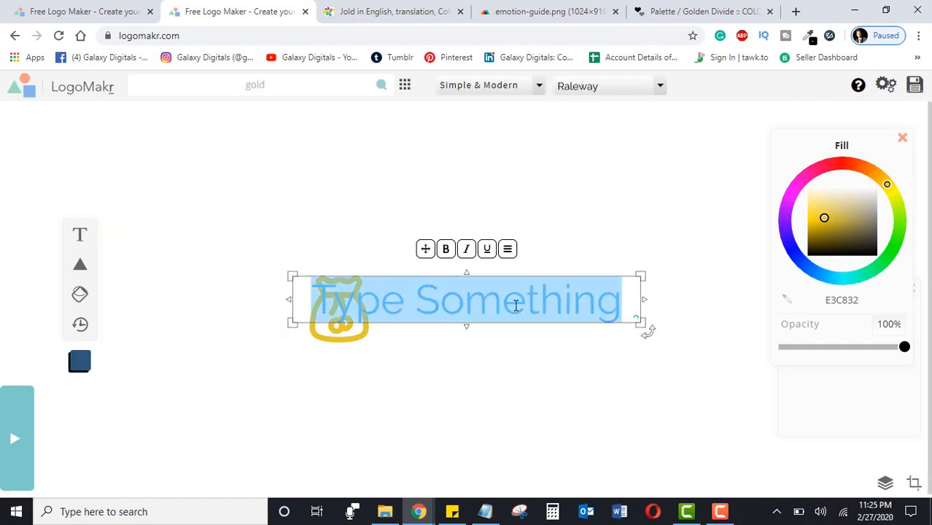
{"action": "type", "text": "Joldie"}
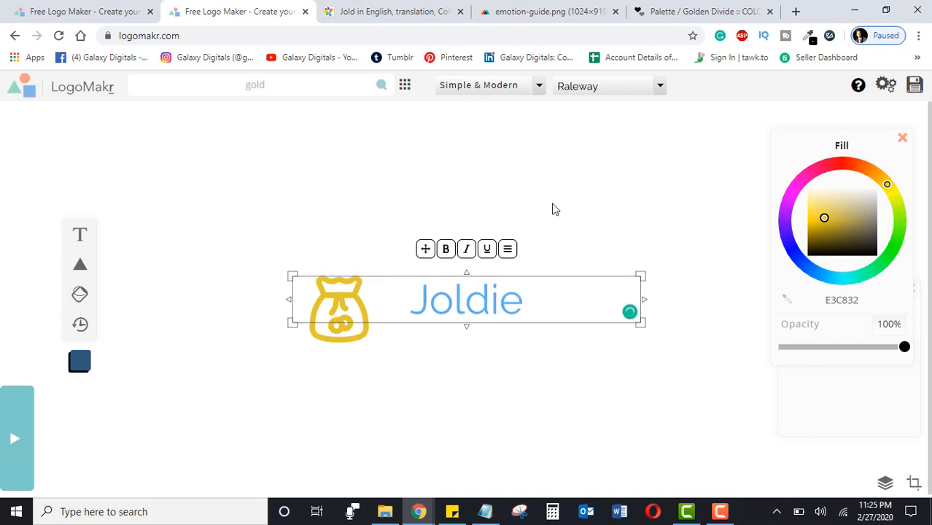
{"action": "left_click", "coordinate": [672, 187]}
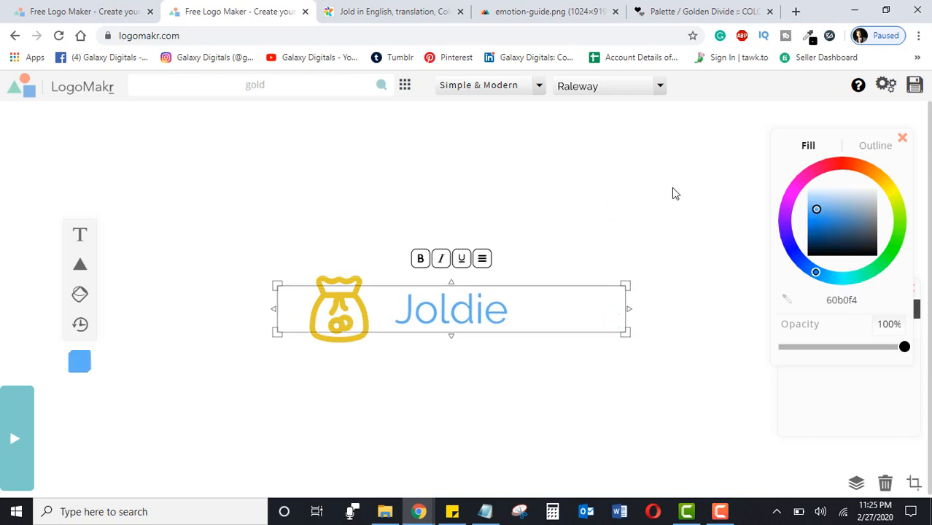
{"action": "mouse_move", "coordinate": [627, 285]}
{"action": "left_mouse_down"}
{"action": "mouse_move", "coordinate": [641, 256]}
{"action": "mouse_move", "coordinate": [616, 298]}
{"action": "mouse_move", "coordinate": [624, 295]}
{"action": "left_mouse_up"}
{"action": "left_click", "coordinate": [565, 144]}
- Try the Arial, Droid Sans and Convergence fonts on the Joldie text
{"action": "left_click", "coordinate": [485, 308]}
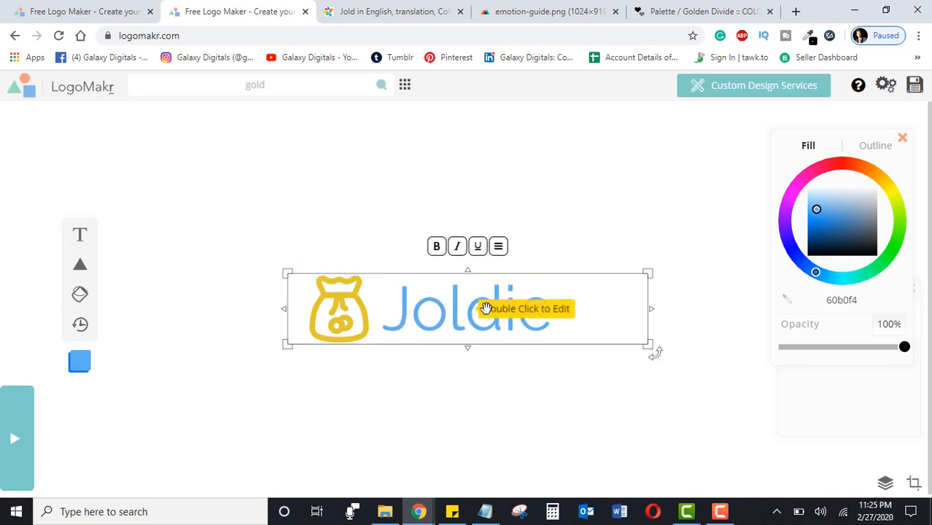
{"action": "left_click", "coordinate": [631, 90]}
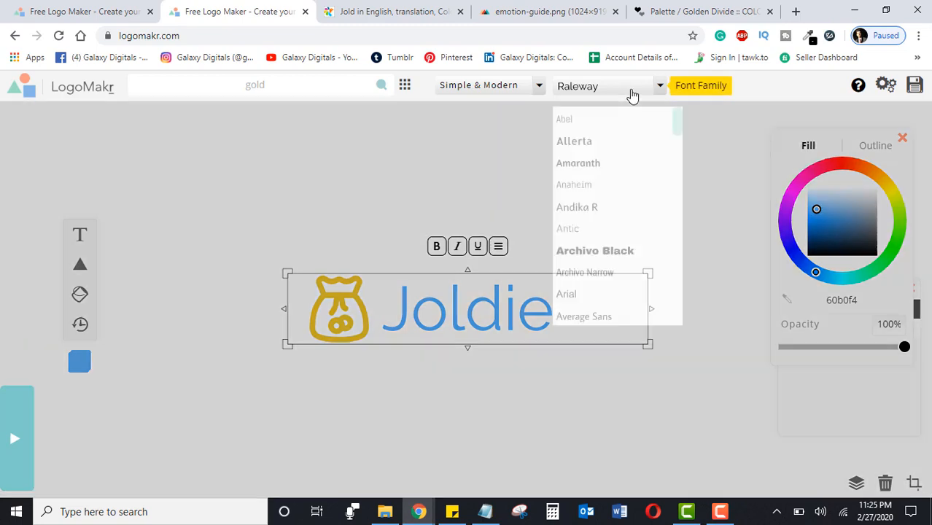
{"action": "scroll", "coordinate": [637, 241], "scroll_direction": "down", "scroll_amount": 2}
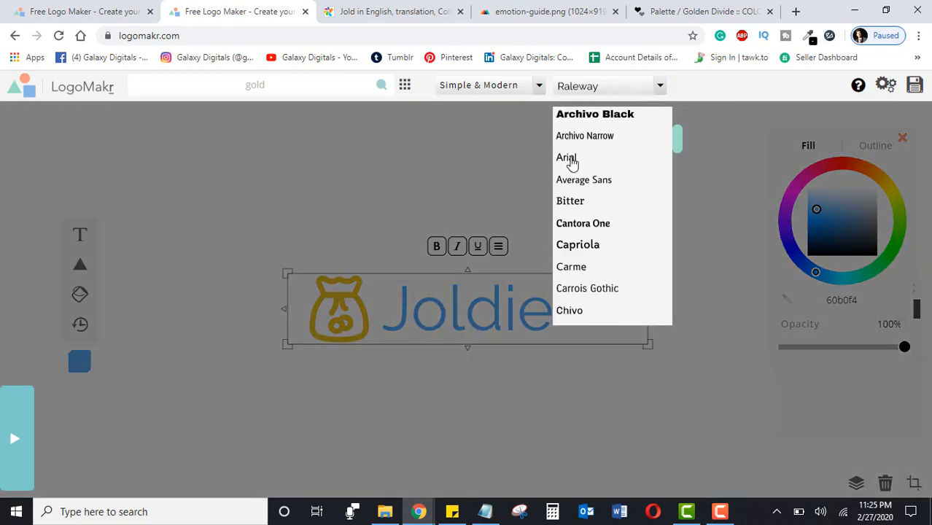
{"action": "left_click", "coordinate": [574, 159]}
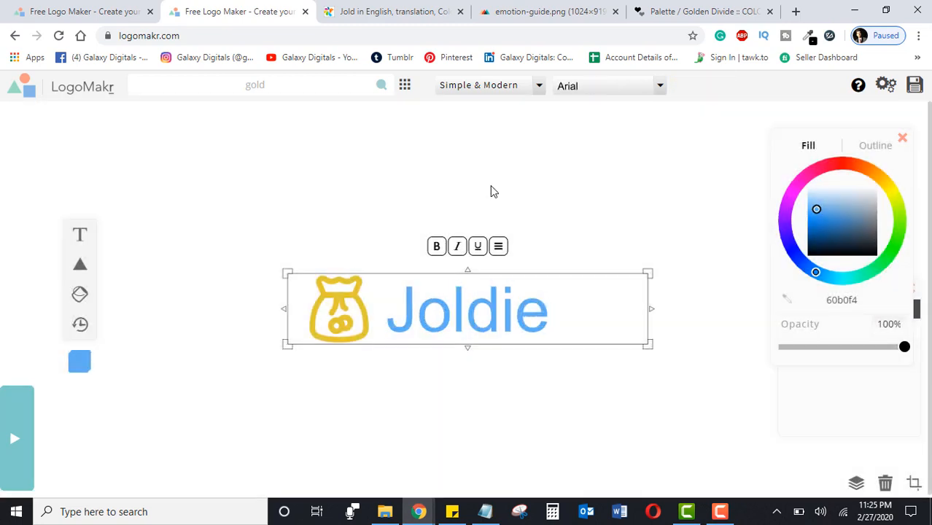
{"action": "left_click", "coordinate": [651, 87]}
{"action": "scroll", "coordinate": [620, 244], "scroll_direction": "down", "scroll_amount": 5}
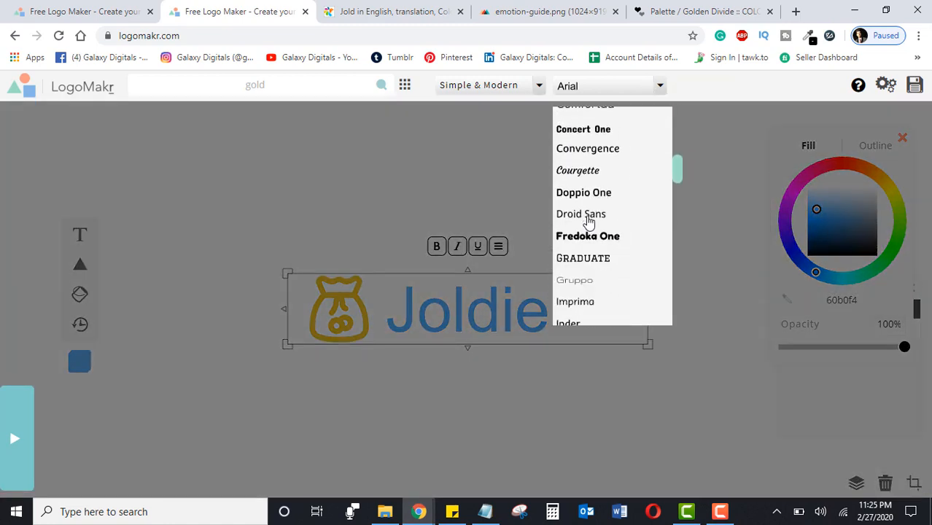
{"action": "left_click", "coordinate": [587, 219]}
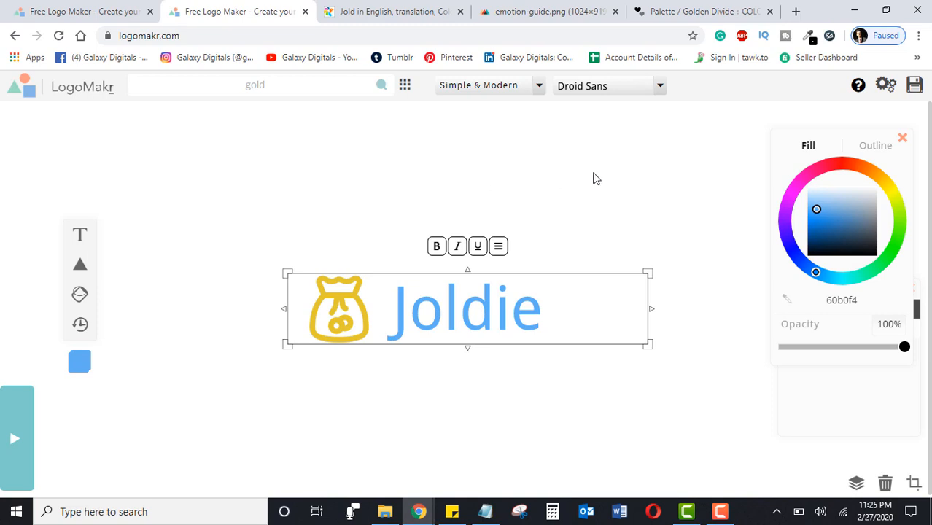
{"action": "left_click", "coordinate": [593, 179]}
{"action": "left_click", "coordinate": [453, 310]}
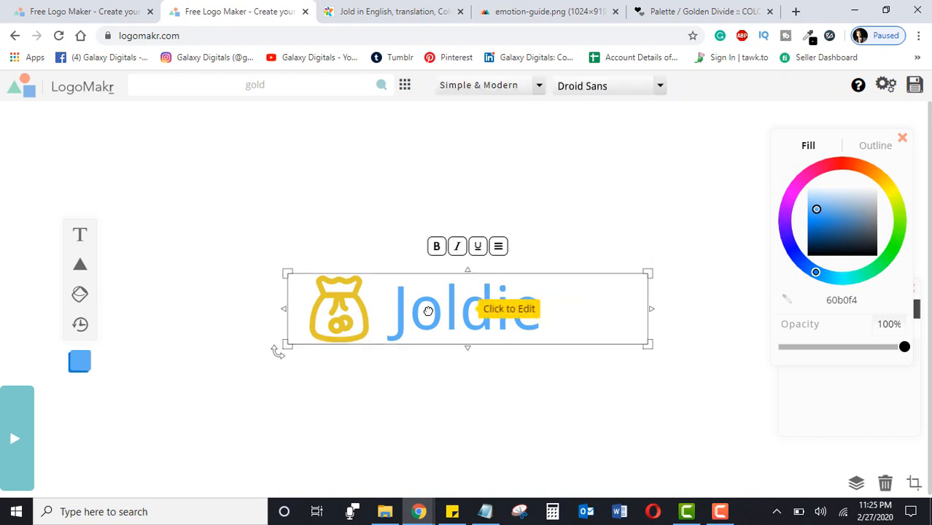
{"action": "left_click", "coordinate": [638, 93]}
{"action": "scroll", "coordinate": [604, 288], "scroll_direction": "down", "scroll_amount": 5}
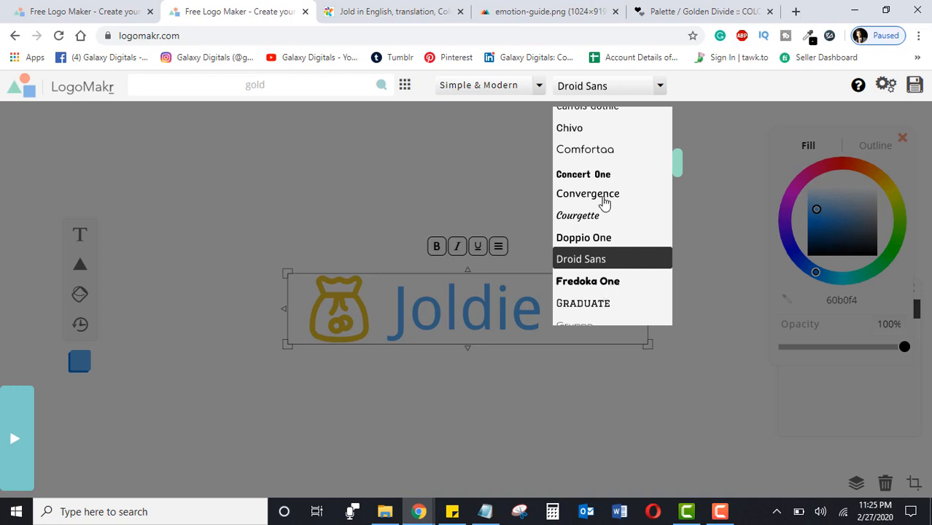
{"action": "left_click", "coordinate": [606, 194]}
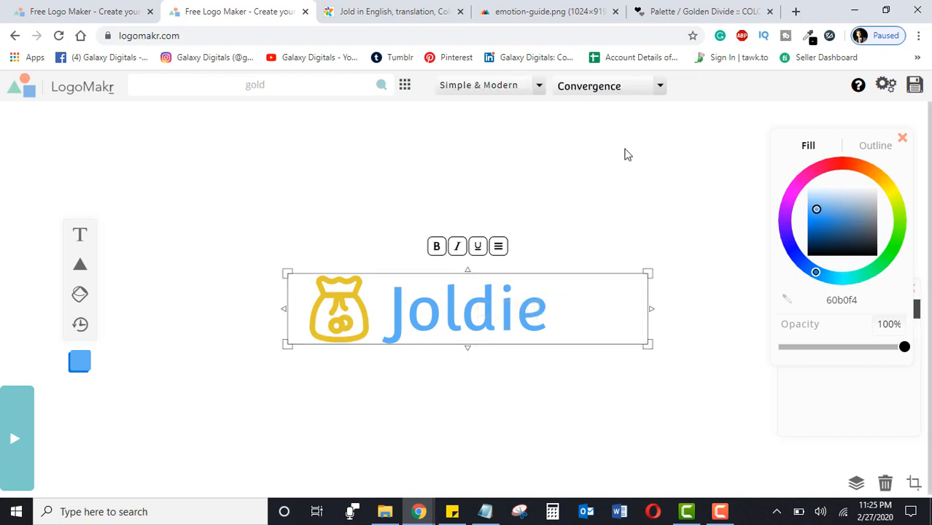
- Set the Joldie text in bold Montserrat and nudge it slightly away from the money bag
{"action": "left_click", "coordinate": [633, 88]}
{"action": "scroll", "coordinate": [611, 255], "scroll_direction": "down", "scroll_amount": 8}
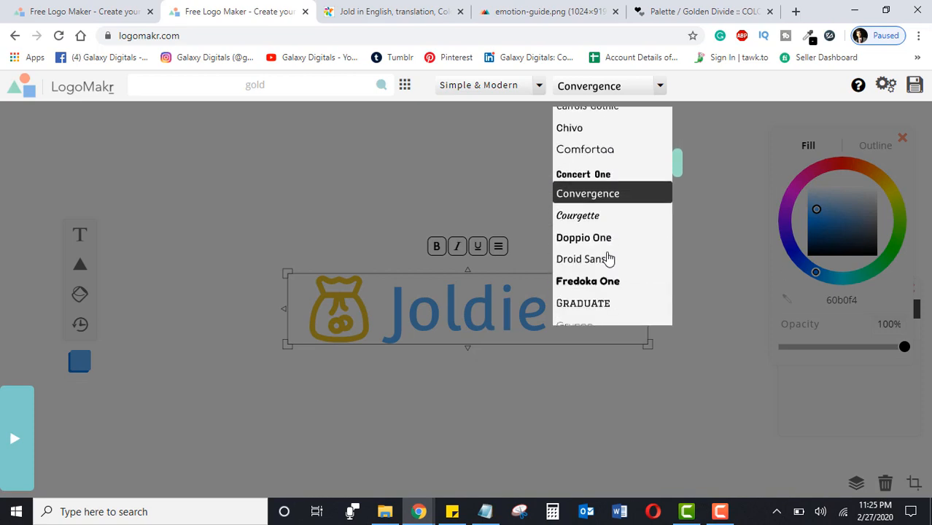
{"action": "scroll", "coordinate": [609, 258], "scroll_direction": "down", "scroll_amount": 6}
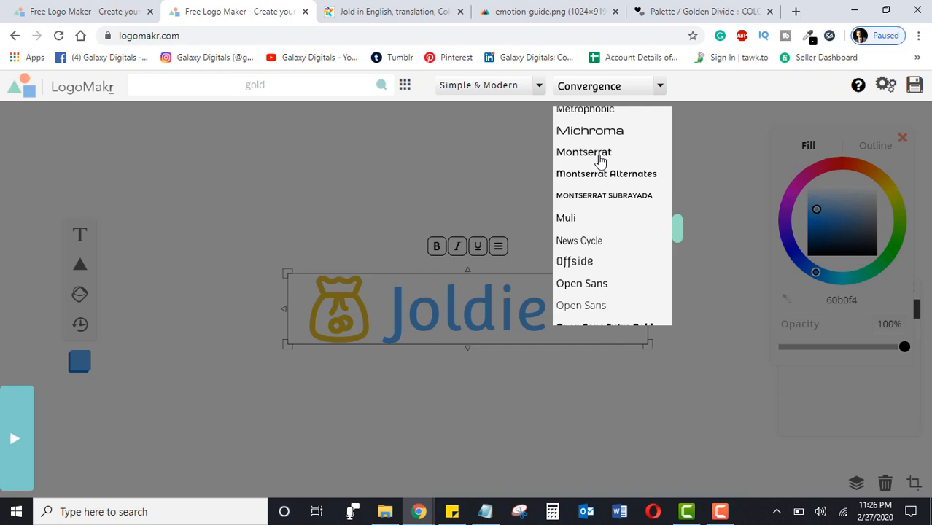
{"action": "left_click", "coordinate": [600, 153]}
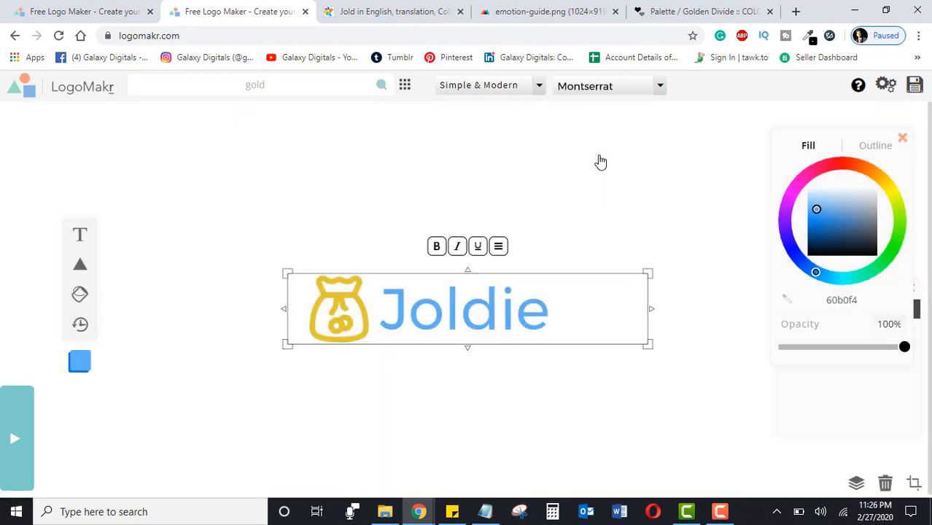
{"action": "left_click", "coordinate": [436, 246]}
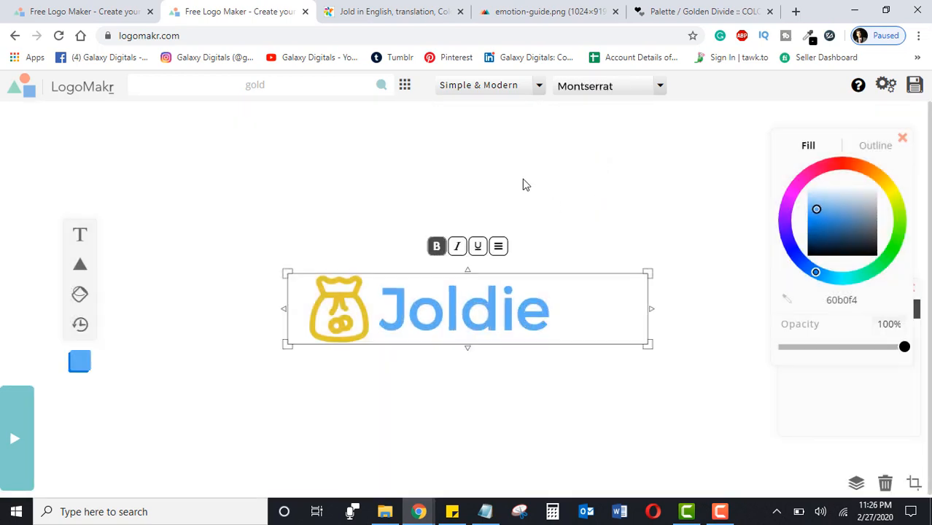
{"action": "left_click_drag", "start_coordinate": [456, 308], "coordinate": [459, 306]}
- Copy the black hex code 000000 from the Golden Divide palette and apply it as the Joldie text's fill
{"action": "left_click", "coordinate": [672, 9]}
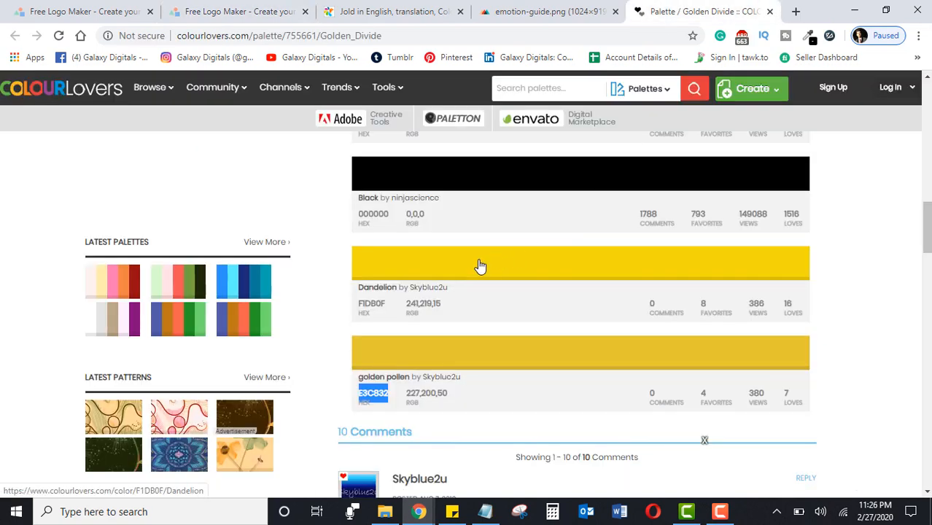
{"action": "double_click", "coordinate": [385, 213]}
{"action": "key", "text": "ctrl+c"}
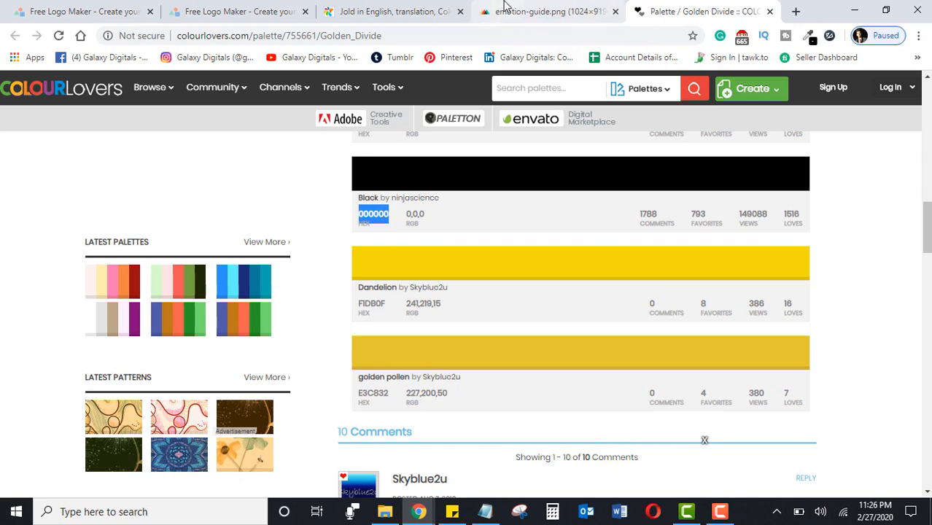
{"action": "left_click", "coordinate": [386, 11]}
{"action": "left_click", "coordinate": [241, 11]}
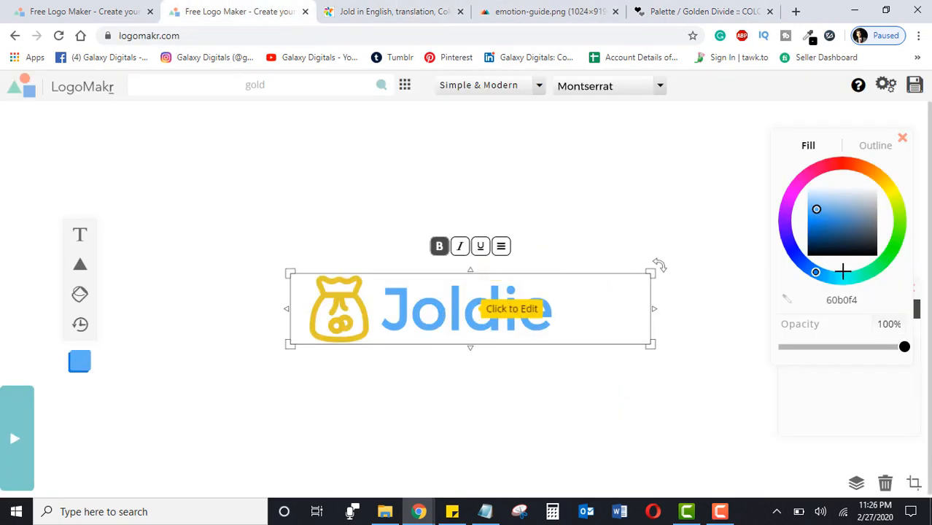
{"action": "double_click", "coordinate": [843, 302]}
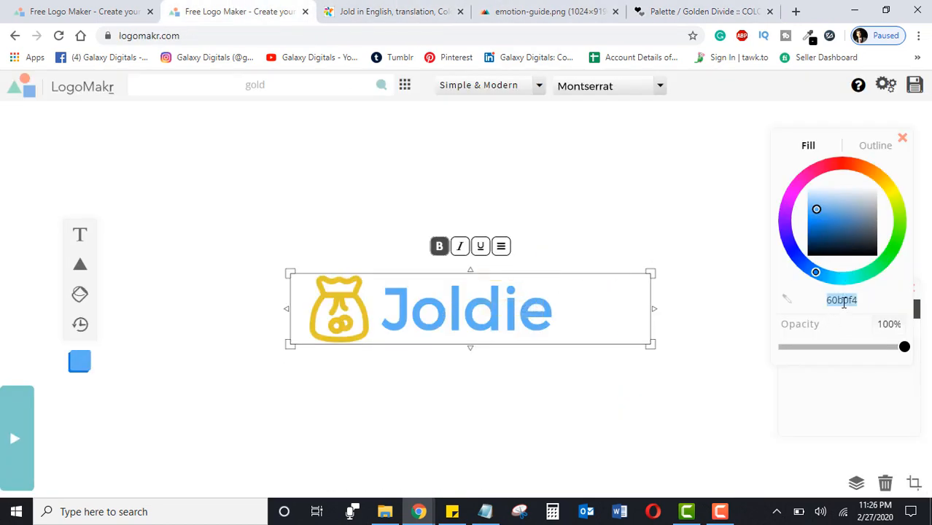
{"action": "key", "text": "ctrl+v"}
{"action": "left_click", "coordinate": [442, 312]}
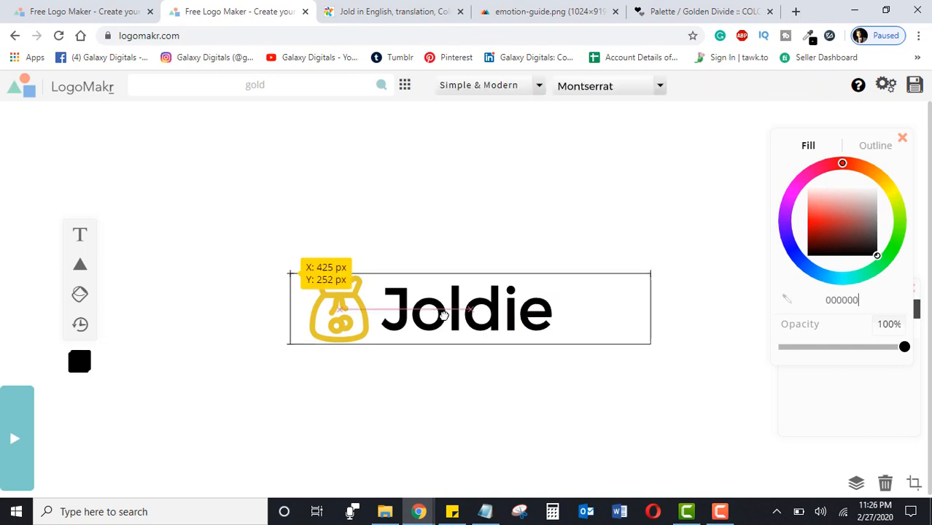
{"action": "left_click", "coordinate": [480, 192]}
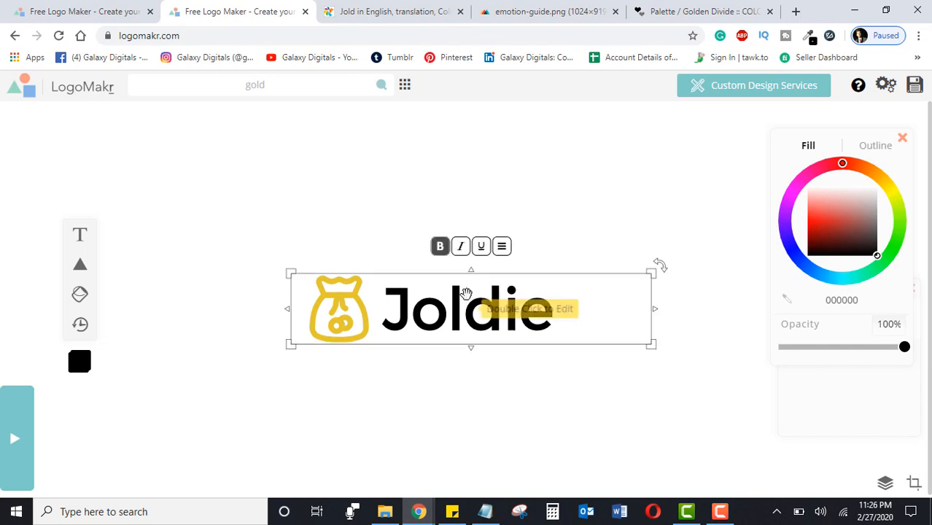
- Give the Joldie text a 4 px outline in the gold sampled from the money bag, e3c832
{"action": "left_click", "coordinate": [436, 301]}
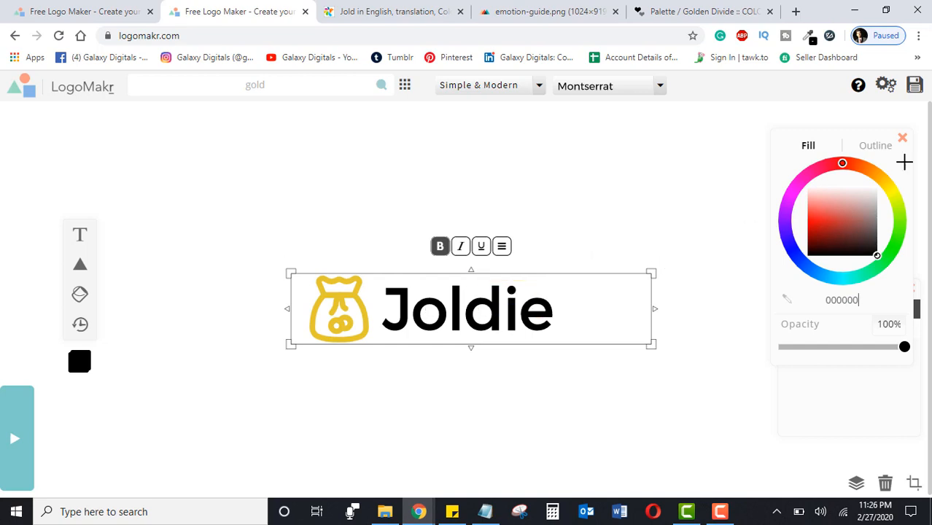
{"action": "left_click", "coordinate": [875, 149]}
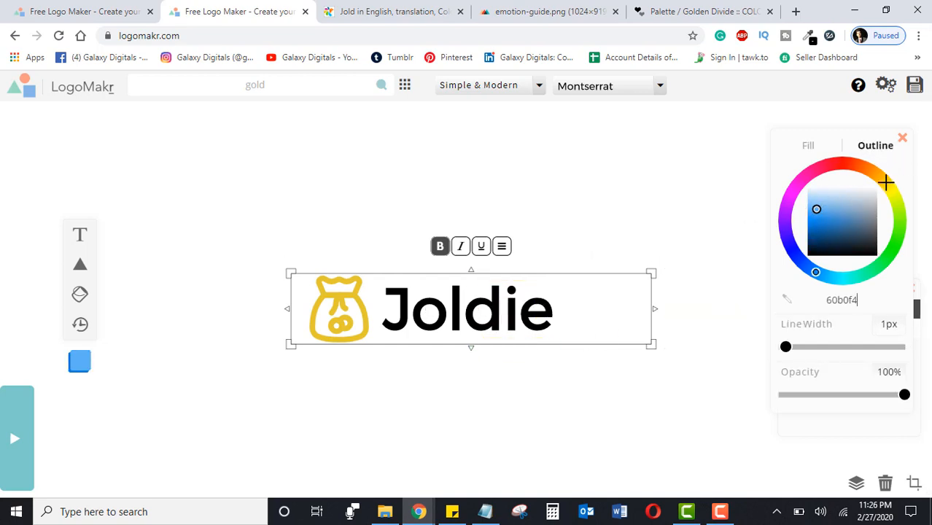
{"action": "left_click", "coordinate": [887, 185]}
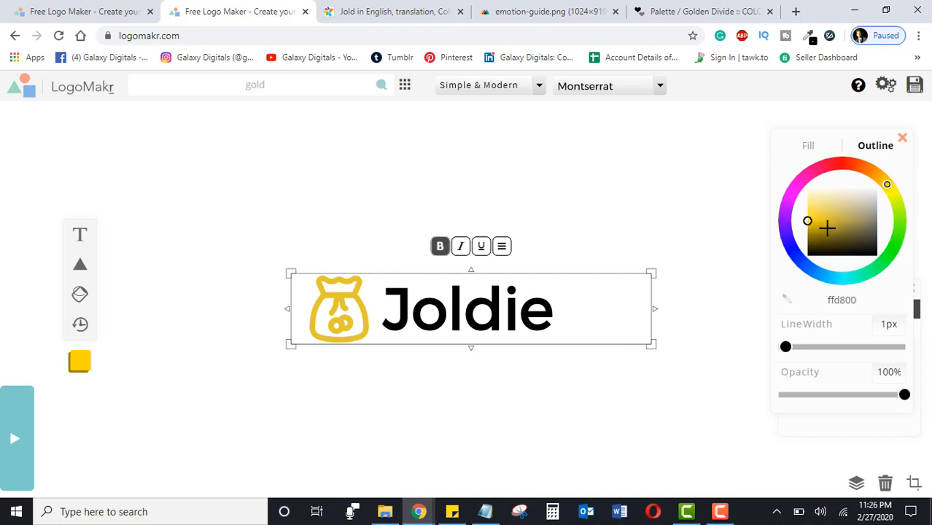
{"action": "left_click_drag", "start_coordinate": [787, 348], "coordinate": [792, 350]}
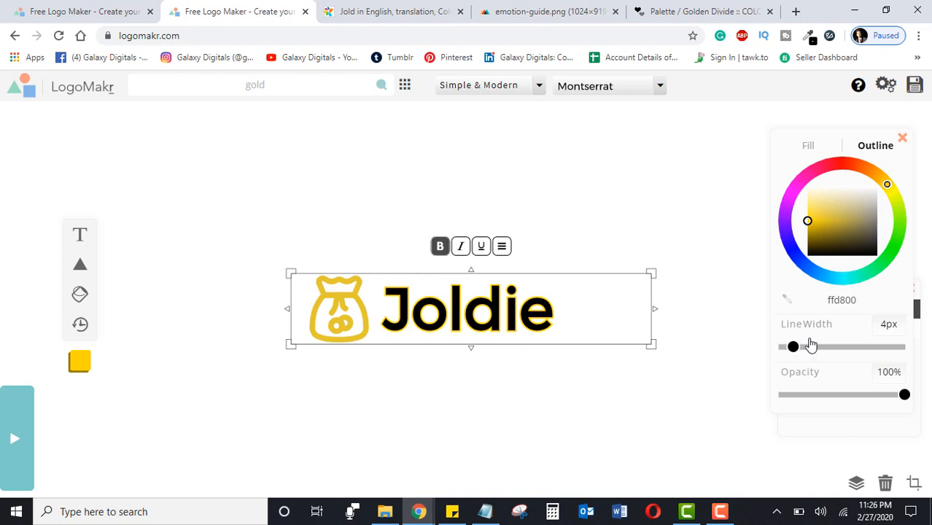
{"action": "left_click", "coordinate": [788, 302]}
{"action": "left_click", "coordinate": [340, 295]}
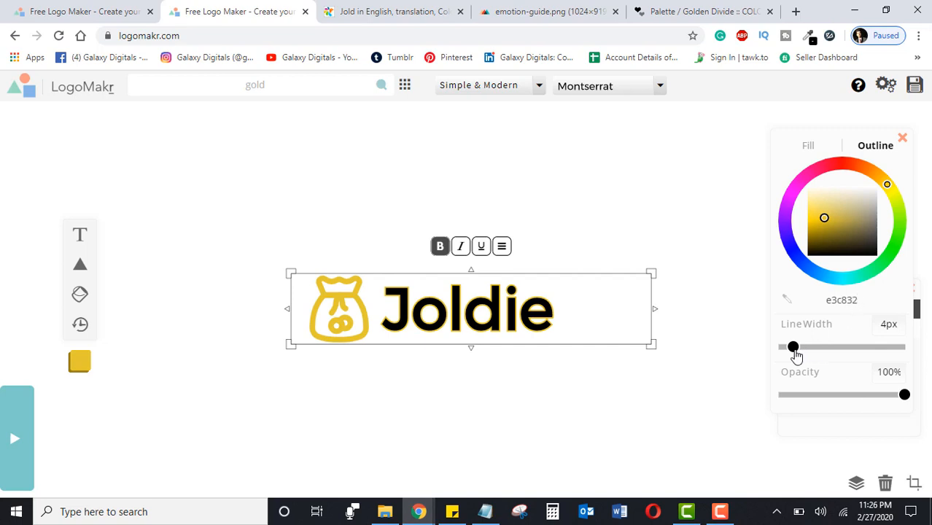
- Widen the Joldie text's gold outline to 12 px
{"action": "left_click_drag", "start_coordinate": [795, 352], "coordinate": [817, 353]}
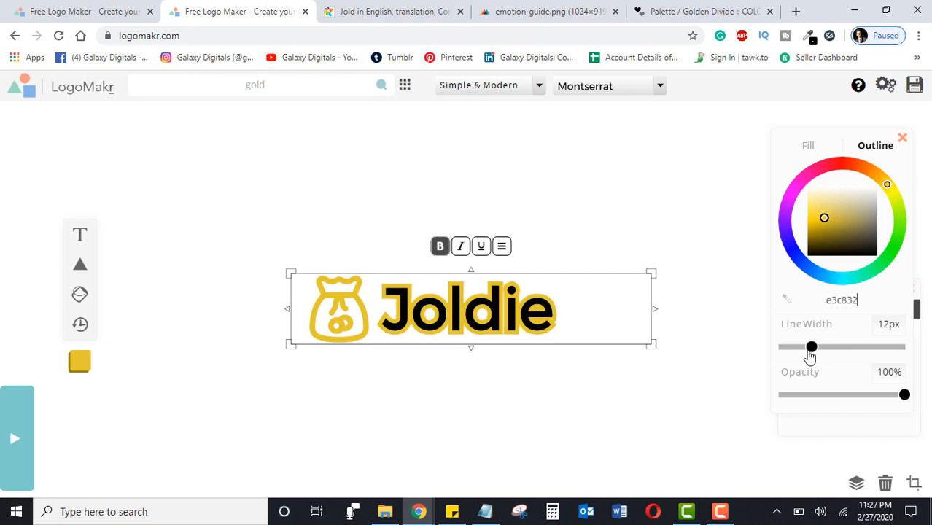
{"action": "left_click", "coordinate": [352, 302]}
{"action": "type", "text": "e3c832"}
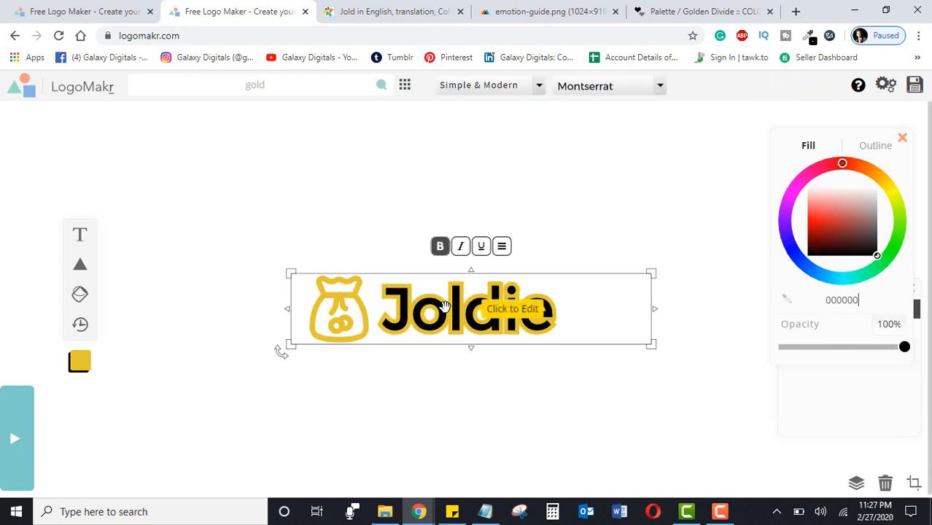
- Delete the money bag icon and move the Joldie text to the middle of the canvas
{"action": "left_click_drag", "start_coordinate": [467, 310], "coordinate": [484, 208]}
{"action": "left_click", "coordinate": [489, 295]}
{"action": "left_click", "coordinate": [356, 308]}
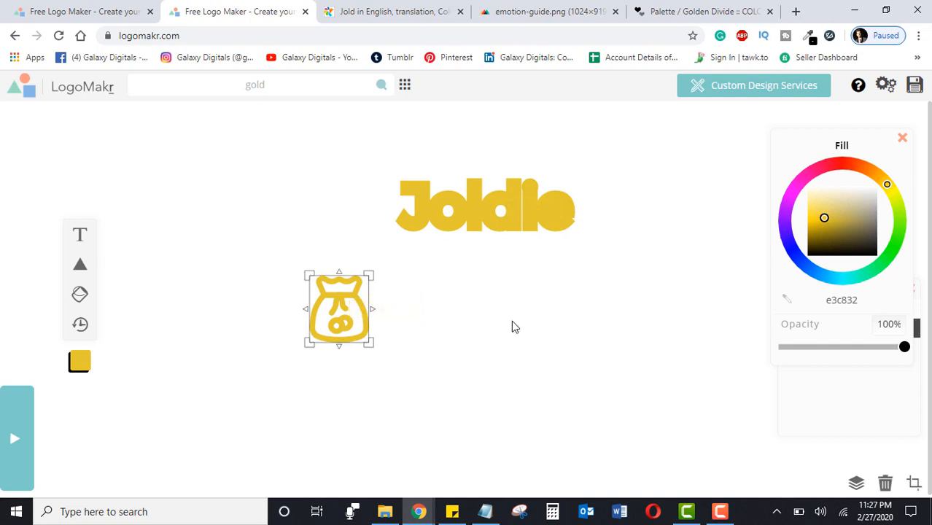
{"action": "key", "text": "Delete"}
{"action": "left_click", "coordinate": [498, 203]}
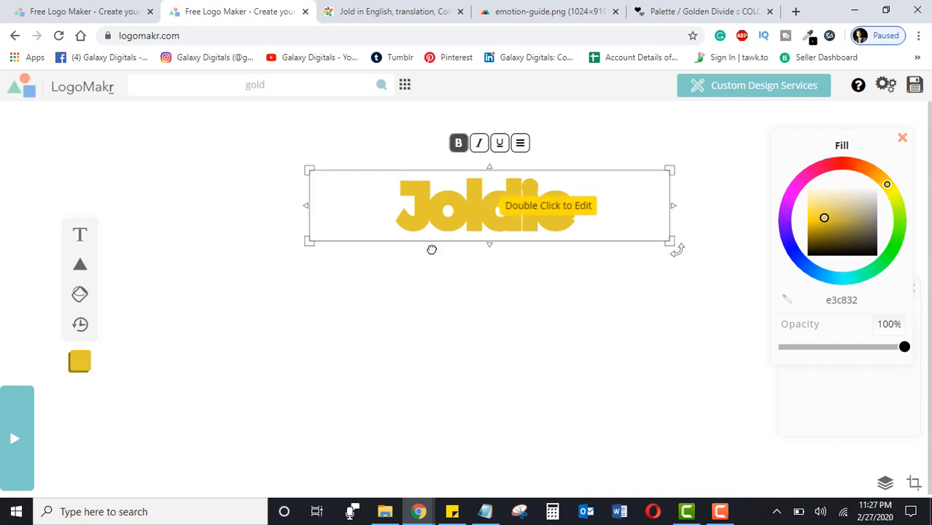
{"action": "left_click_drag", "start_coordinate": [497, 210], "coordinate": [458, 313]}
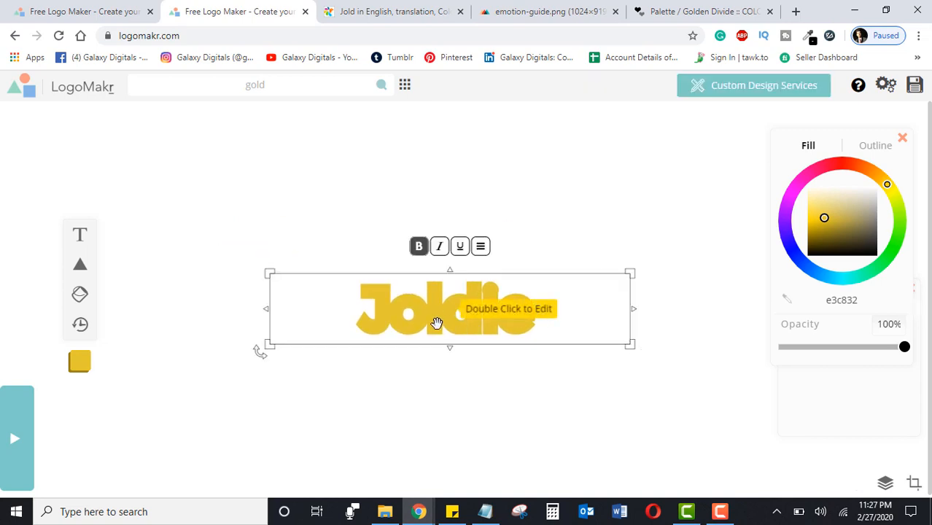
- Reduce the Joldie text's outline to 2 px and set its fill to 000000
{"action": "left_click", "coordinate": [876, 146]}
{"action": "left_click_drag", "start_coordinate": [812, 354], "coordinate": [786, 352]}
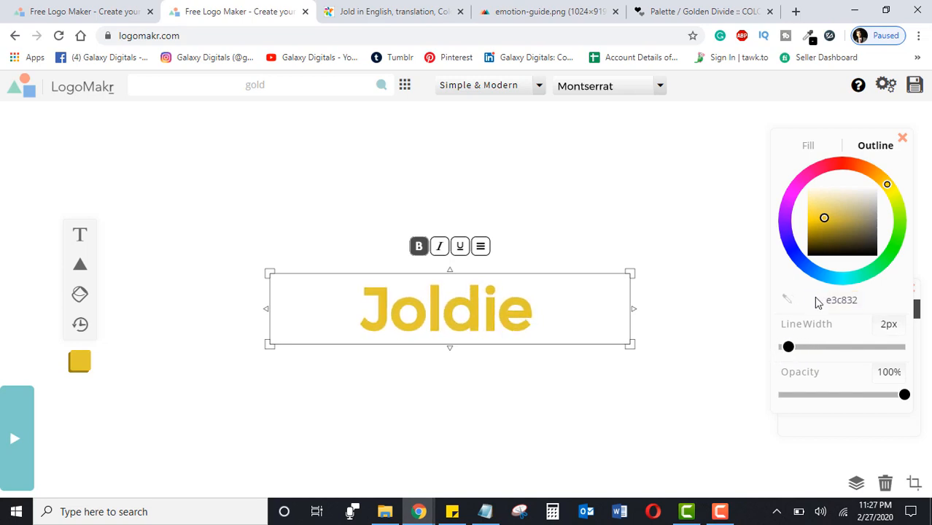
{"action": "left_click", "coordinate": [379, 314]}
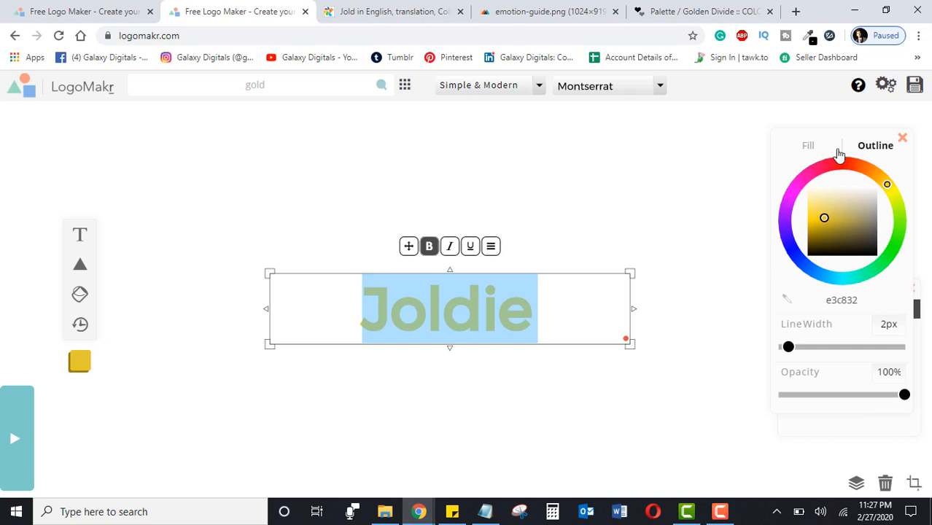
{"action": "left_click", "coordinate": [805, 148]}
{"action": "left_click", "coordinate": [856, 307]}
{"action": "double_click", "coordinate": [857, 306]}
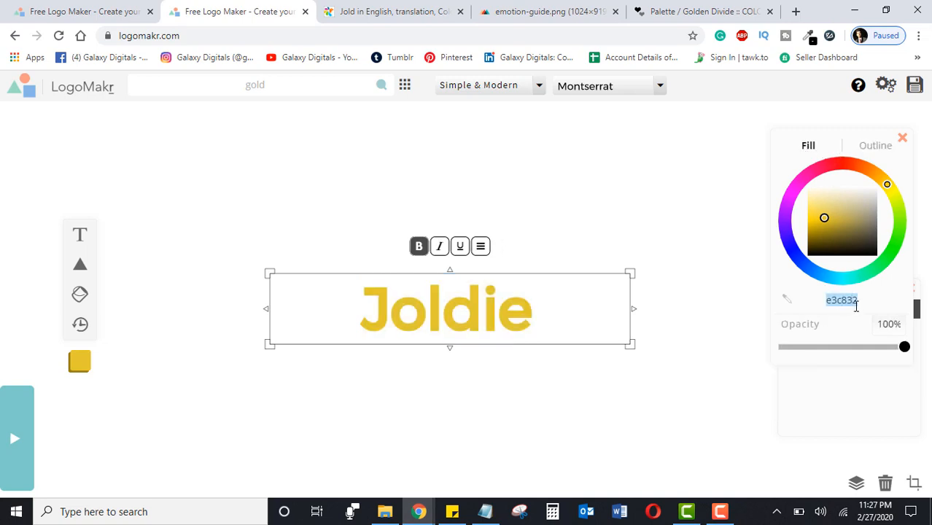
{"action": "type", "text": "000000"}
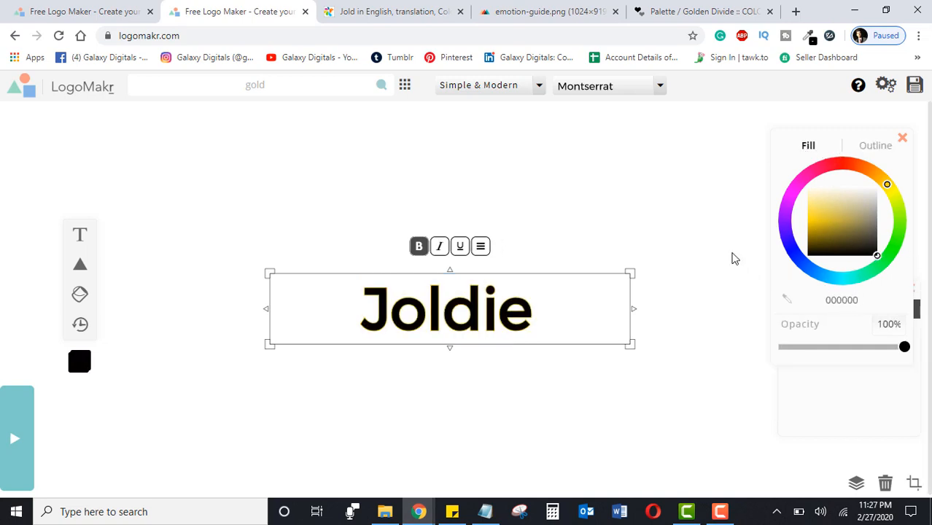
- Set the line width of the Joldie text's gold outline to 7 px
{"action": "left_click", "coordinate": [719, 231]}
{"action": "left_click", "coordinate": [513, 323]}
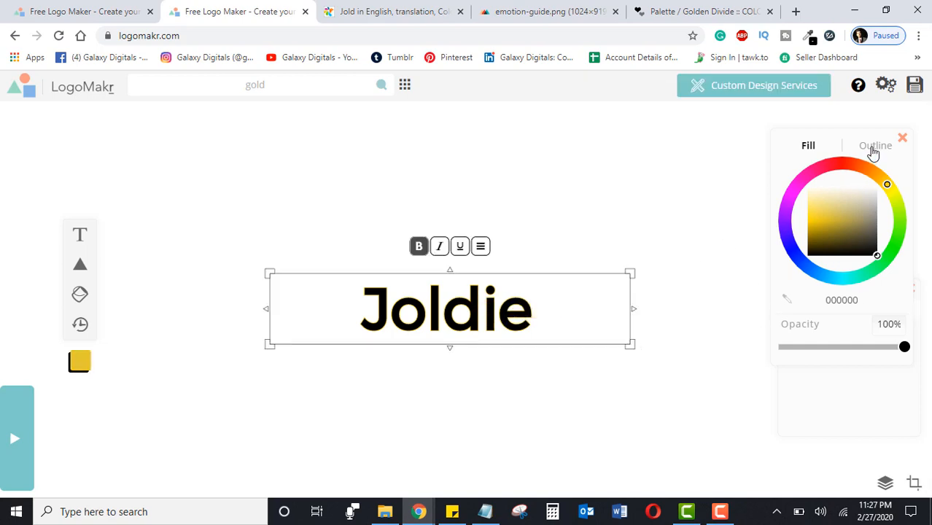
{"action": "left_click", "coordinate": [424, 328]}
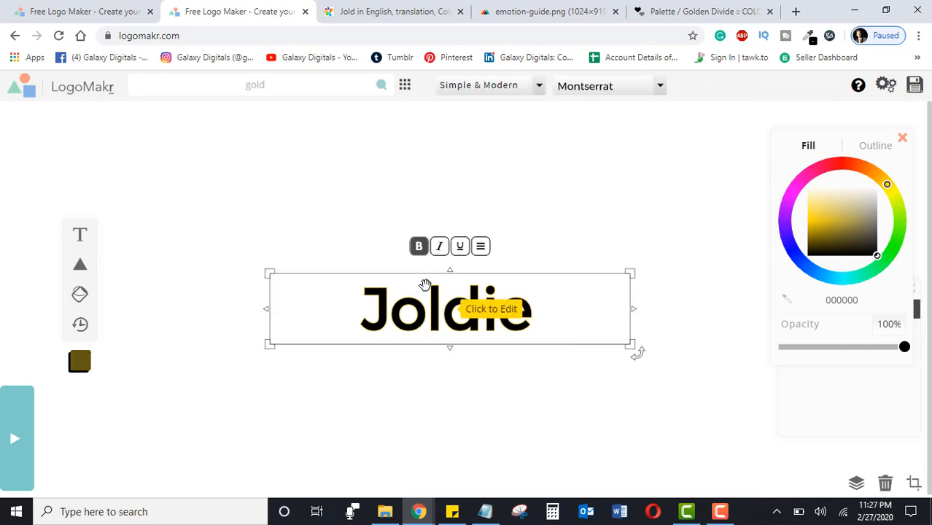
{"action": "left_click", "coordinate": [875, 150]}
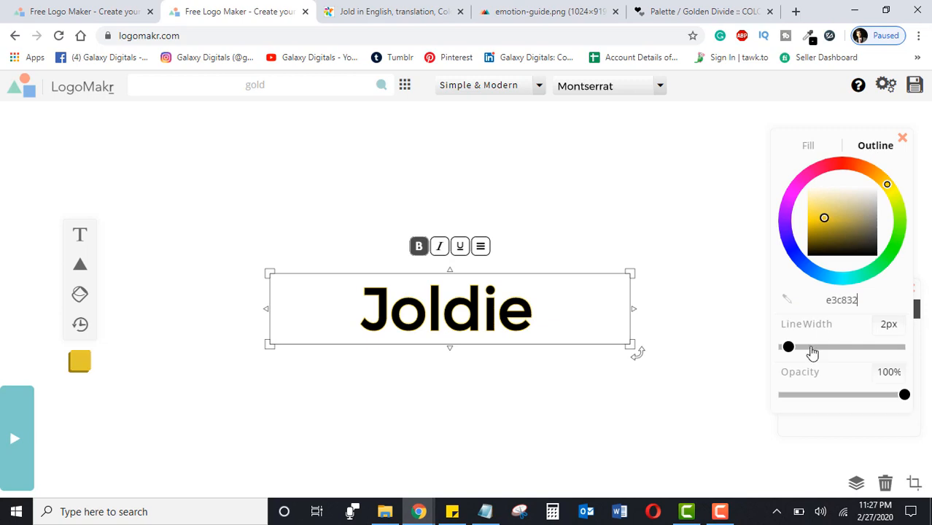
{"action": "left_click_drag", "start_coordinate": [789, 357], "coordinate": [798, 355]}
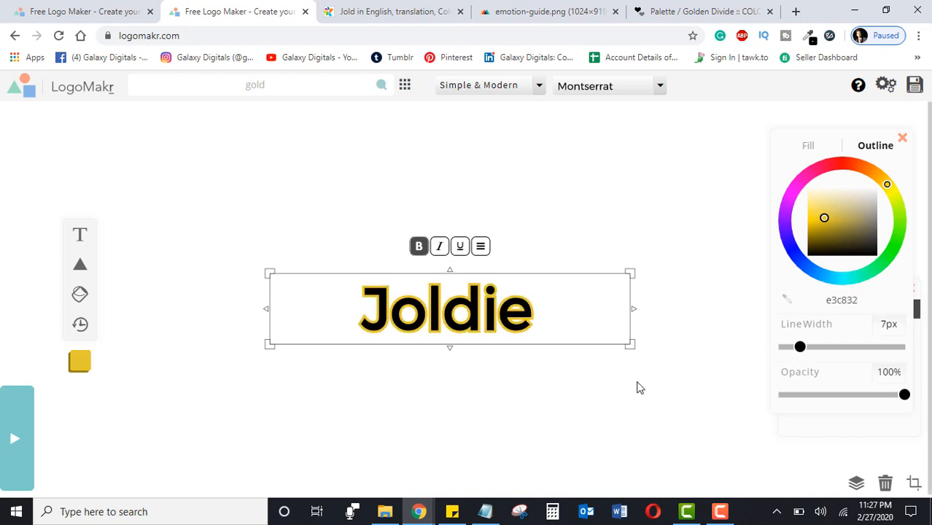
- Set the Joldie text's line height to 1.14em, letter spacing to 0.02em and word spacing to 0.27em
{"action": "left_click", "coordinate": [481, 248]}
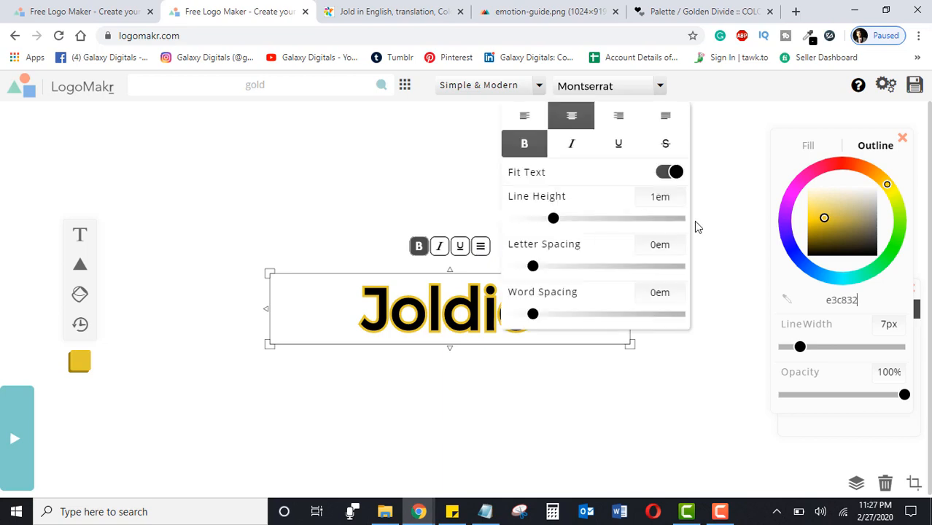
{"action": "mouse_move", "coordinate": [556, 223]}
{"action": "left_mouse_down"}
{"action": "mouse_move", "coordinate": [589, 216]}
{"action": "mouse_move", "coordinate": [565, 220]}
{"action": "left_mouse_up"}
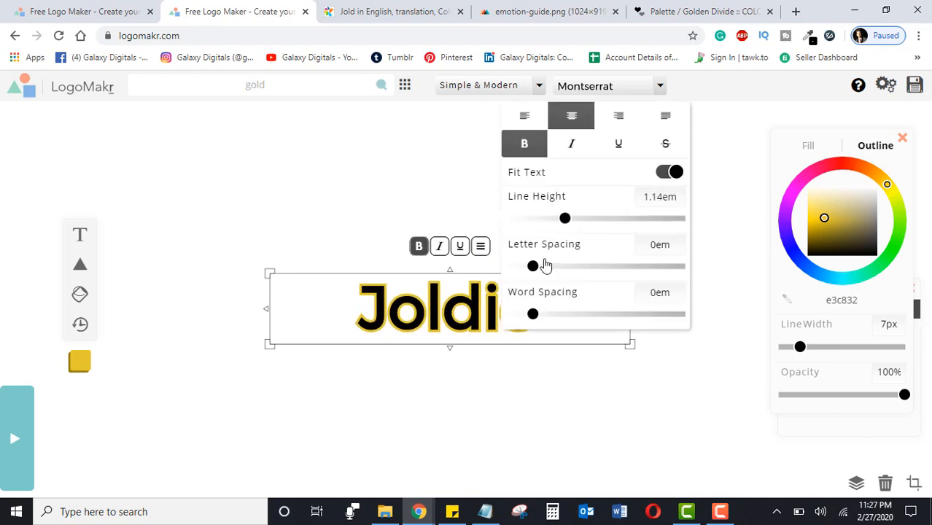
{"action": "mouse_move", "coordinate": [535, 267]}
{"action": "left_mouse_down"}
{"action": "mouse_move", "coordinate": [544, 266]}
{"action": "mouse_move", "coordinate": [510, 265]}
{"action": "mouse_move", "coordinate": [528, 270]}
{"action": "left_mouse_up"}
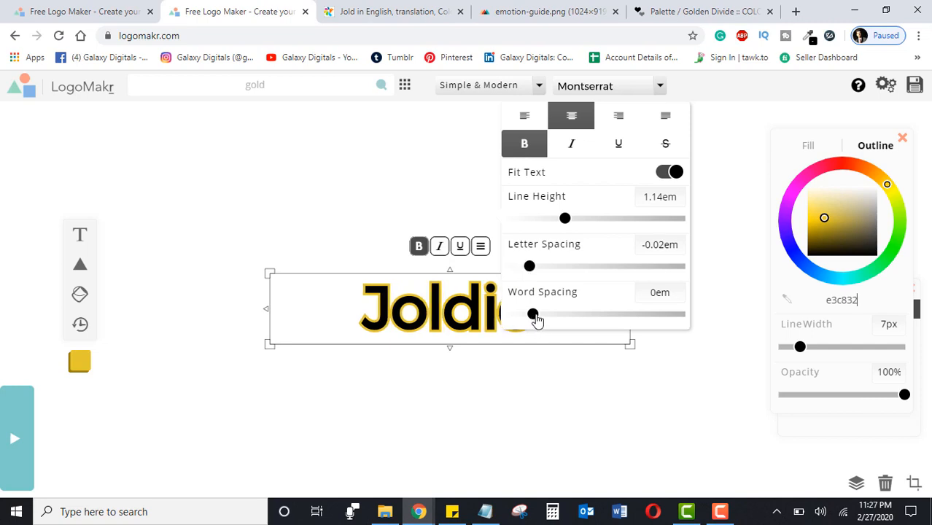
{"action": "left_click_drag", "start_coordinate": [535, 316], "coordinate": [573, 316]}
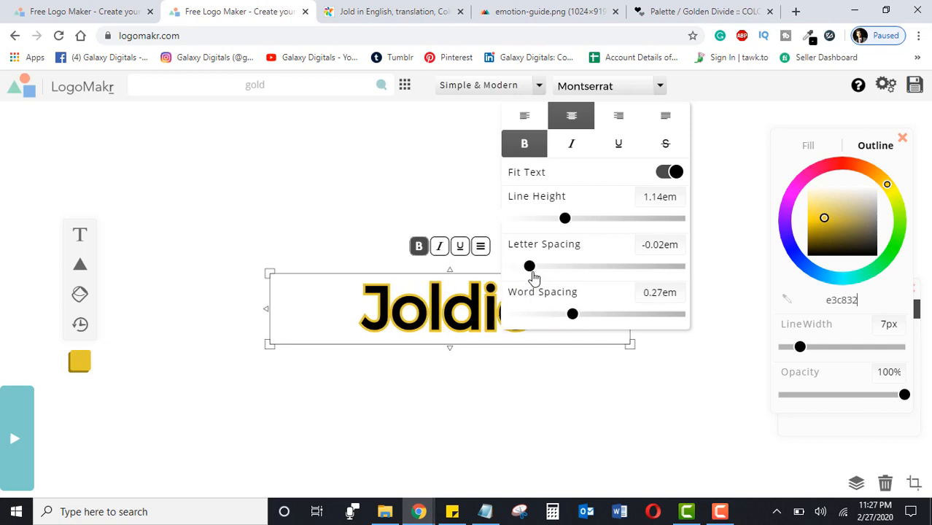
{"action": "left_click_drag", "start_coordinate": [533, 274], "coordinate": [534, 277]}
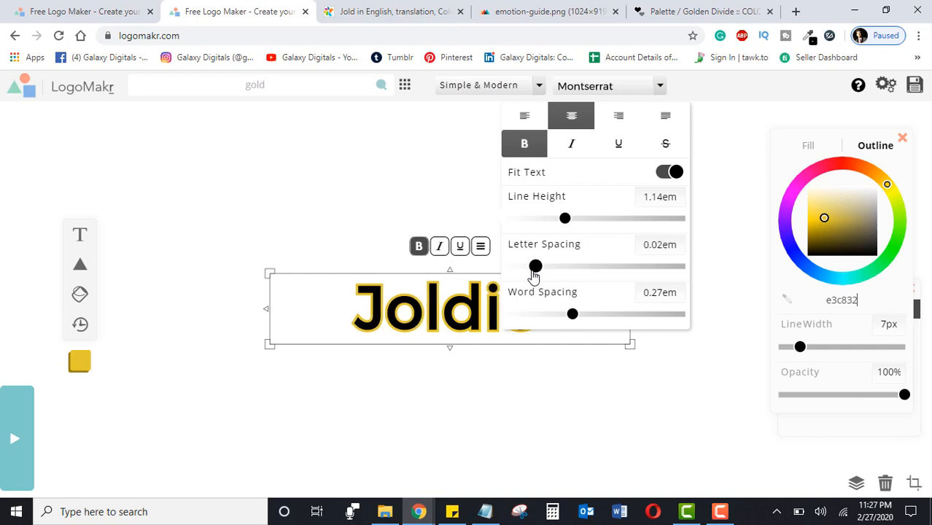
{"action": "left_click", "coordinate": [599, 408]}
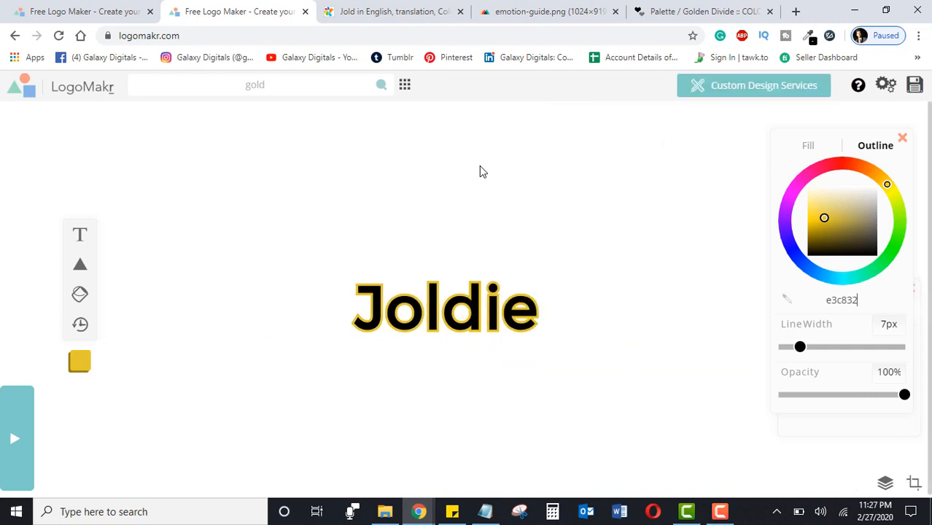
- Undo the recent edits back to the money bag beside the Joldie text with a 5 px outline
{"action": "left_click", "coordinate": [82, 326]}
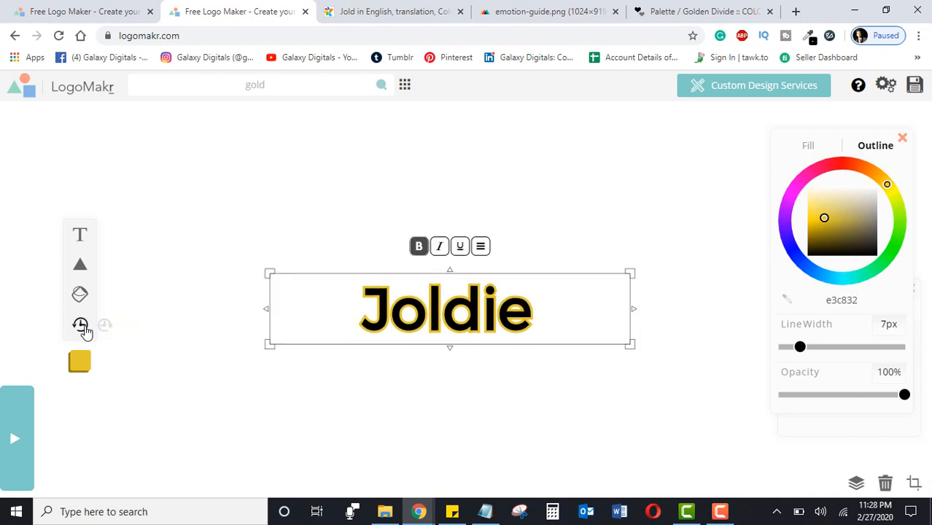
{"action": "left_click", "coordinate": [81, 326]}
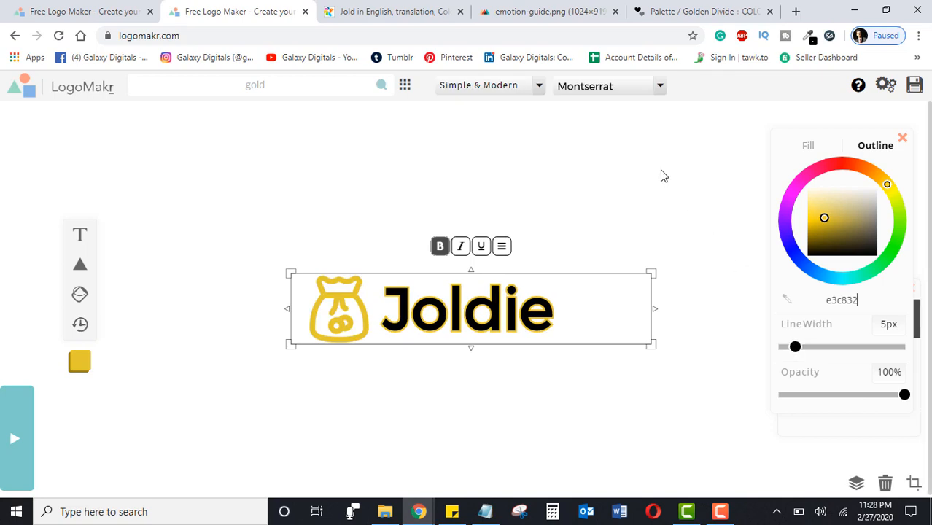
{"action": "left_click", "coordinate": [663, 176]}
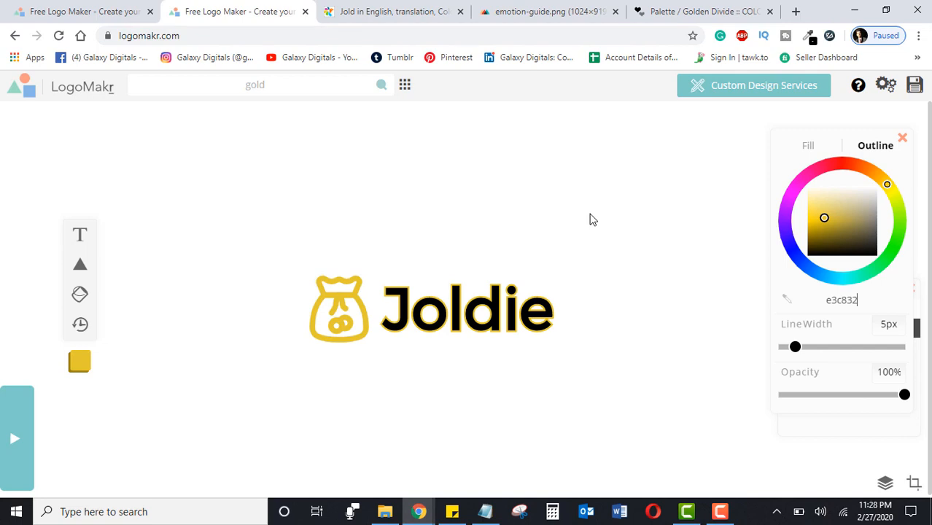
- Crop the canvas on all four sides to fit closely around the money bag and Joldie text
{"action": "left_click", "coordinate": [598, 307]}
{"action": "left_click", "coordinate": [914, 483]}
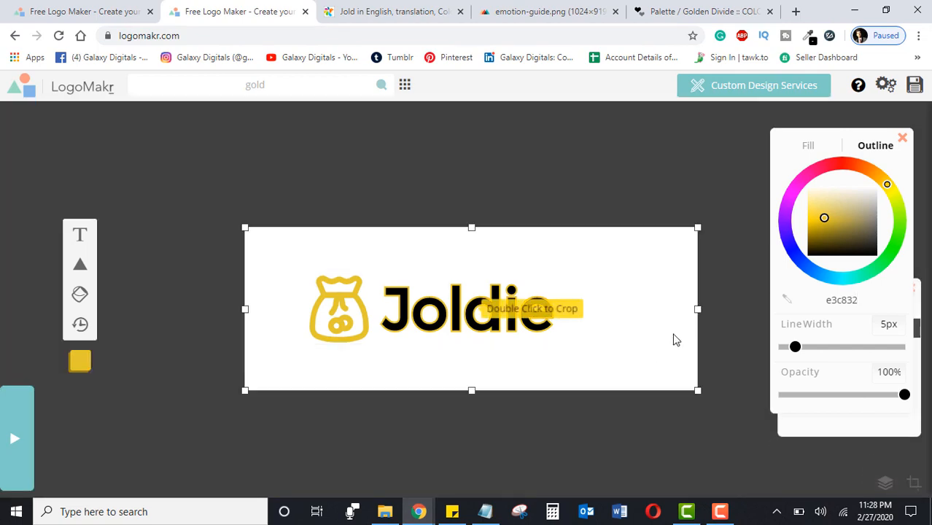
{"action": "left_click_drag", "start_coordinate": [698, 311], "coordinate": [564, 312]}
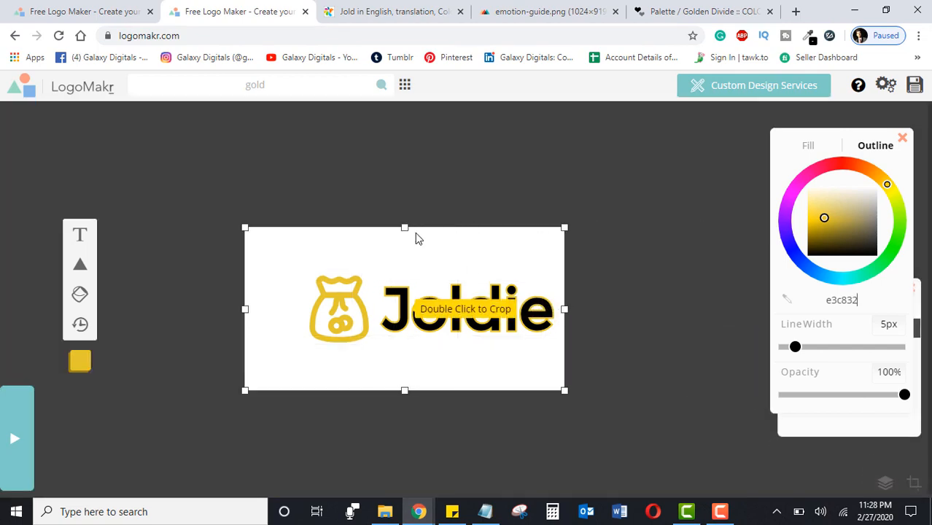
{"action": "left_click_drag", "start_coordinate": [404, 229], "coordinate": [403, 267]}
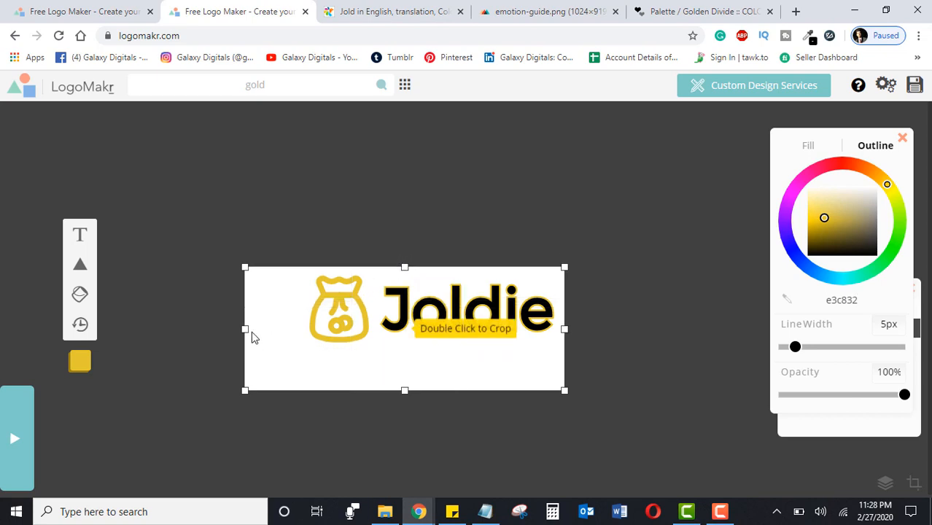
{"action": "left_click_drag", "start_coordinate": [252, 336], "coordinate": [304, 329]}
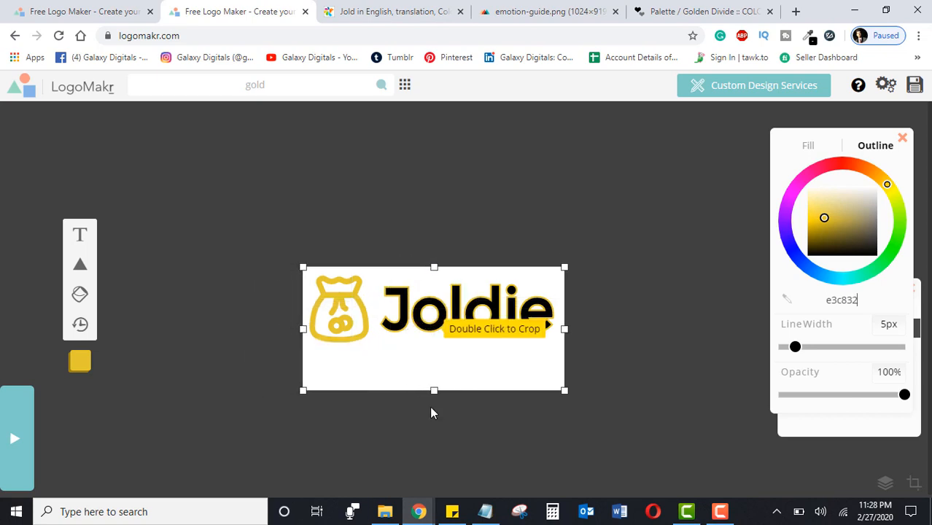
{"action": "left_click_drag", "start_coordinate": [434, 390], "coordinate": [440, 349]}
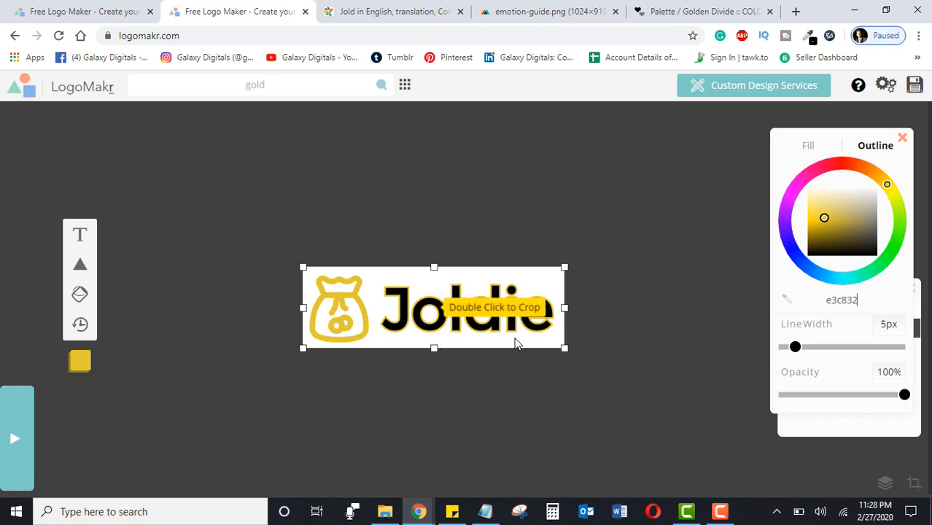
{"action": "left_click", "coordinate": [916, 85]}
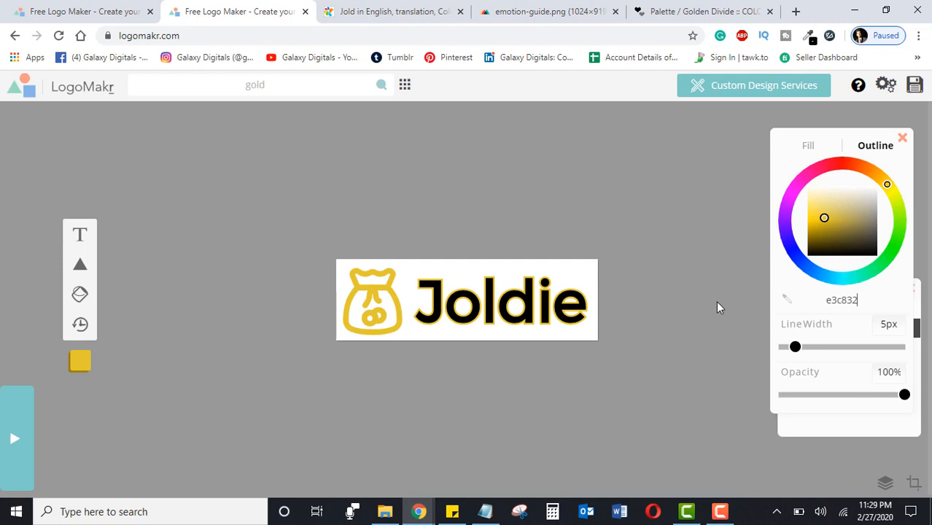
- Save the logo as the free low-resolution download and open the downloaded PNG file
{"action": "left_click", "coordinate": [915, 86]}
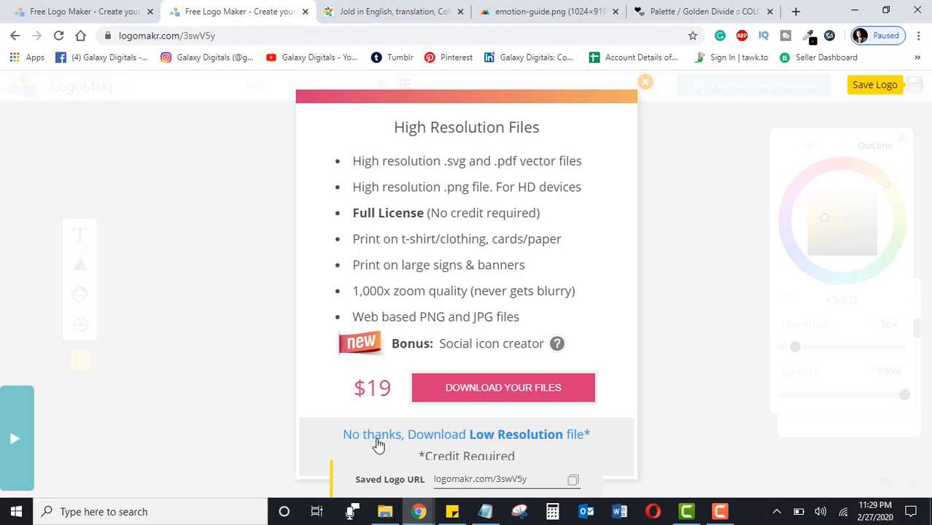
{"action": "left_click", "coordinate": [532, 441]}
{"action": "left_click", "coordinate": [576, 437]}
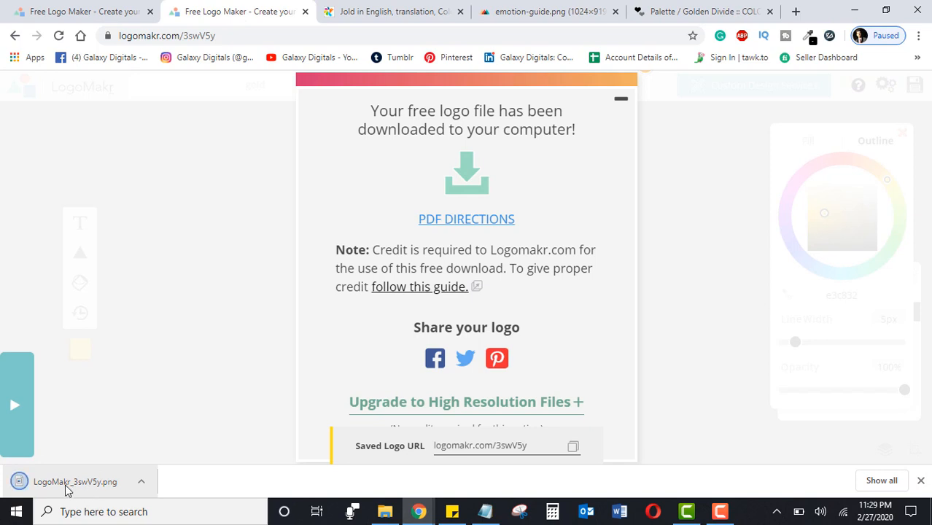
{"action": "left_click", "coordinate": [79, 487]}
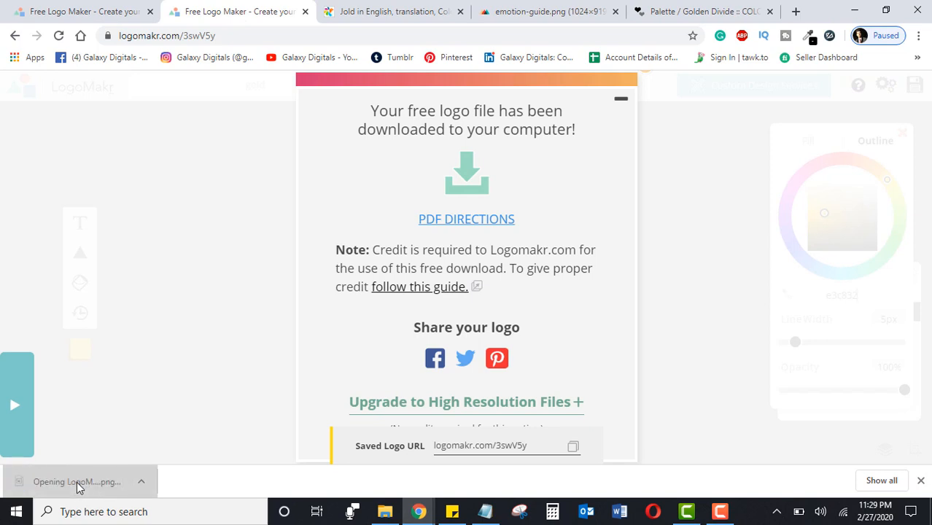